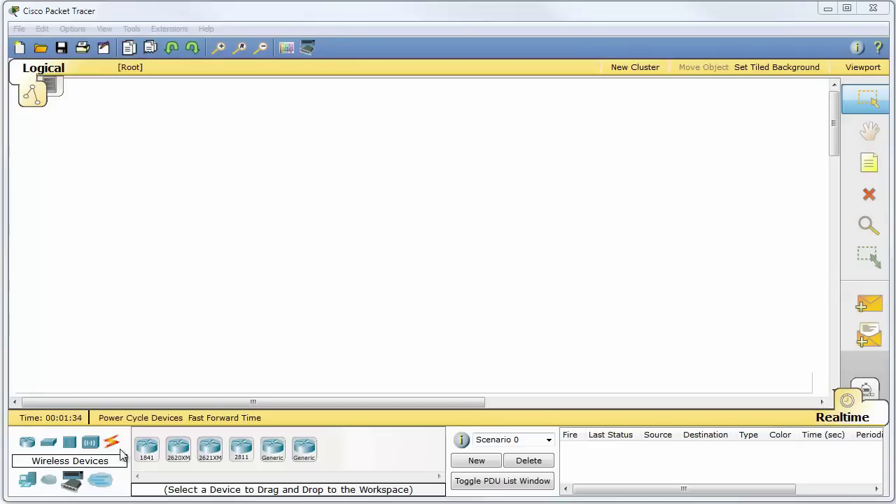
Drag an 1841 (Router0), a 2620XM (Router1) and a 2811 (Router2) router onto the workspace in a row
{"action": "left_click", "coordinate": [27, 447]}
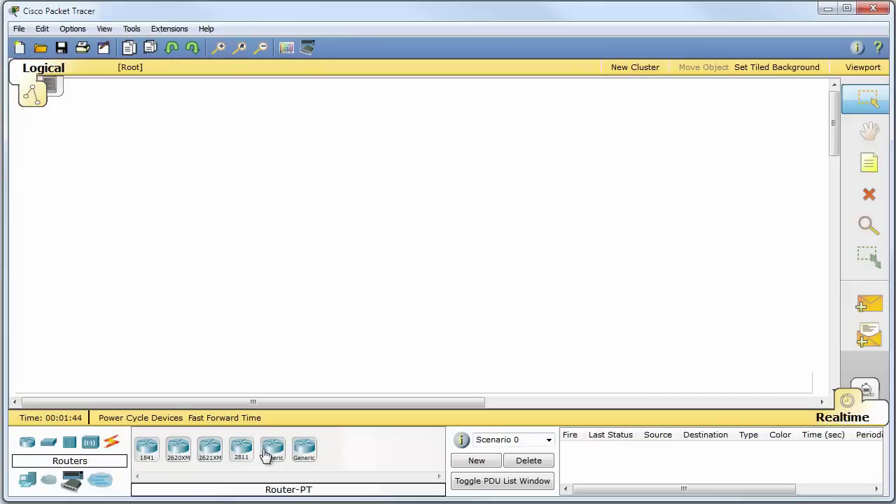
{"action": "left_click_drag", "start_coordinate": [146, 449], "coordinate": [250, 213]}
{"action": "left_click_drag", "start_coordinate": [178, 448], "coordinate": [326, 217]}
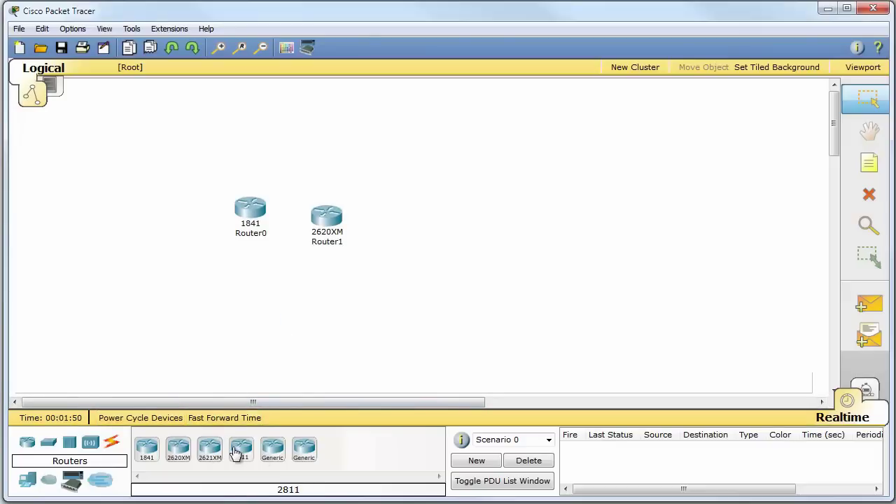
{"action": "left_click_drag", "start_coordinate": [241, 448], "coordinate": [448, 211]}
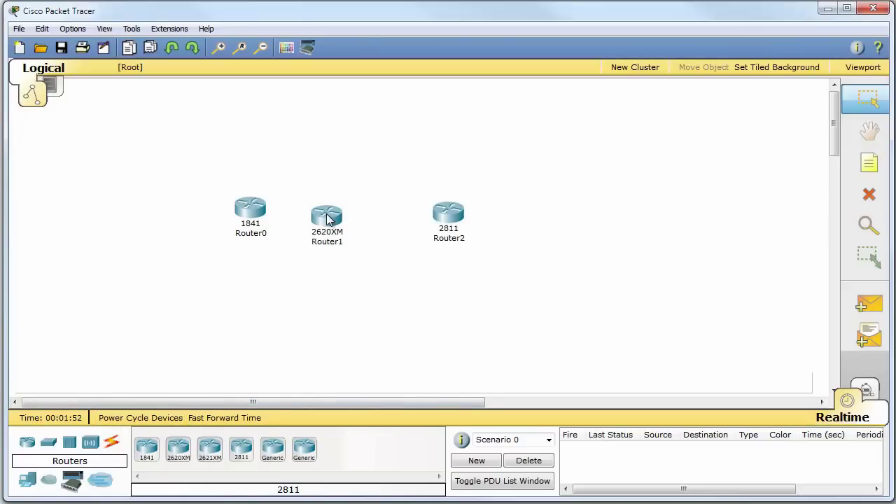
{"action": "mouse_move", "coordinate": [328, 219]}
{"action": "mouse_move", "coordinate": [251, 217]}
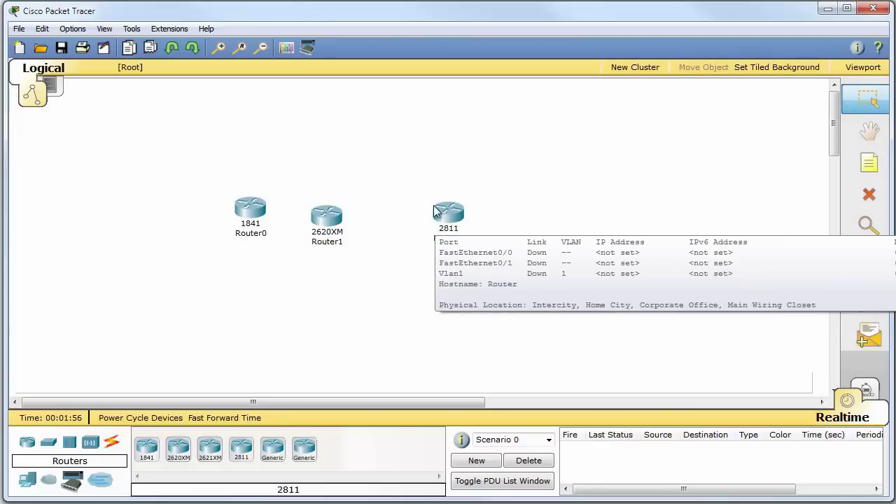
{"action": "mouse_move", "coordinate": [453, 214]}
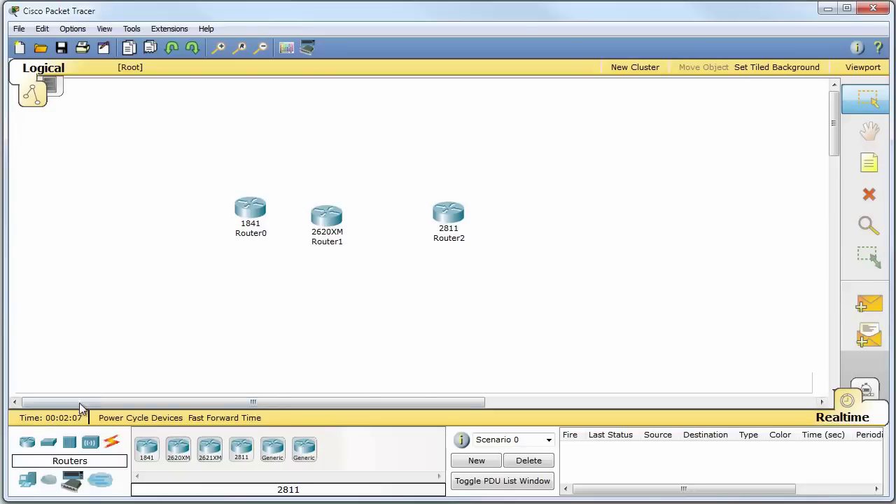
Place a 2950-24 switch left of Router0 and a 2960-24TT switch below
{"action": "left_click", "coordinate": [48, 445]}
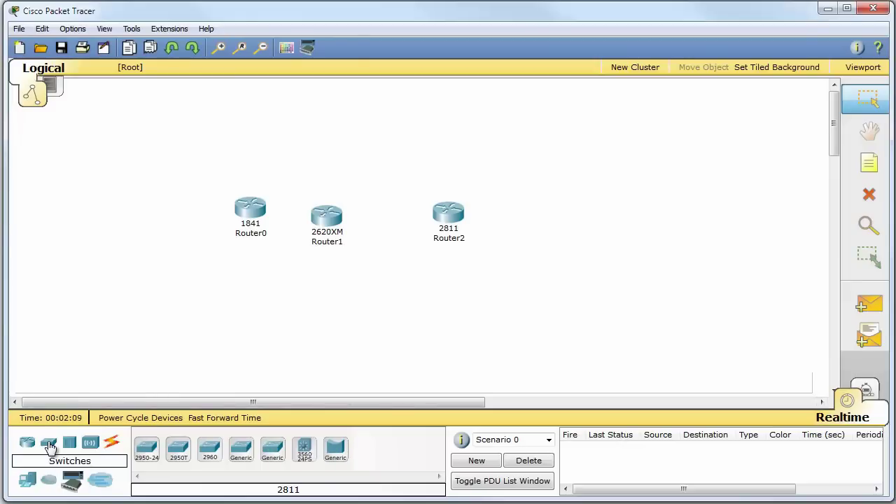
{"action": "left_click", "coordinate": [149, 451]}
{"action": "left_click", "coordinate": [152, 213]}
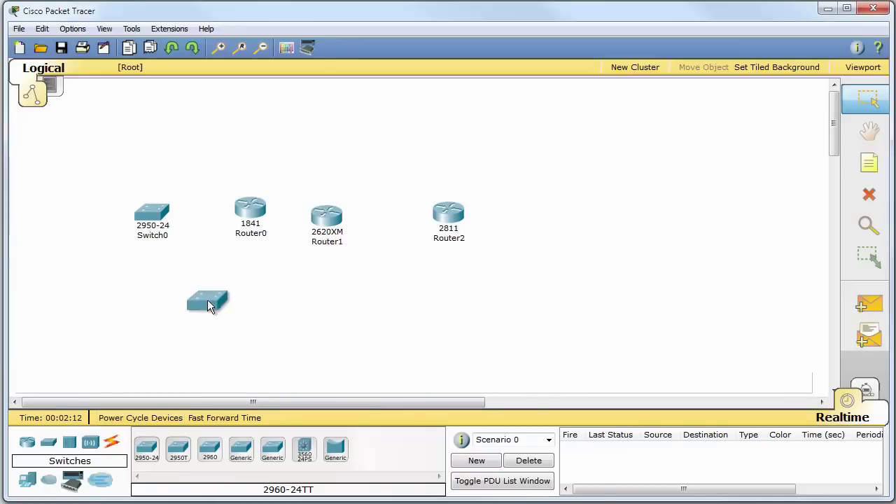
{"action": "left_click", "coordinate": [211, 307]}
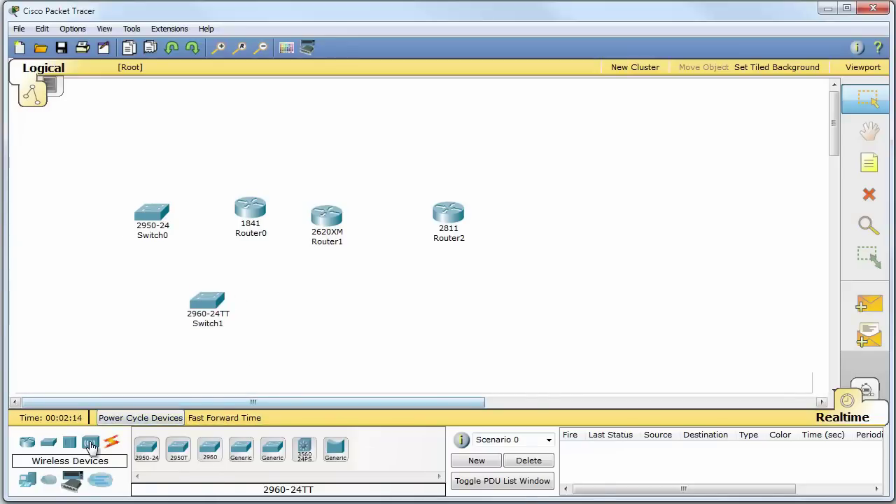
Delete Router1, Router2 and Switch1, leaving only Router0 and Switch0
{"action": "left_click", "coordinate": [28, 482]}
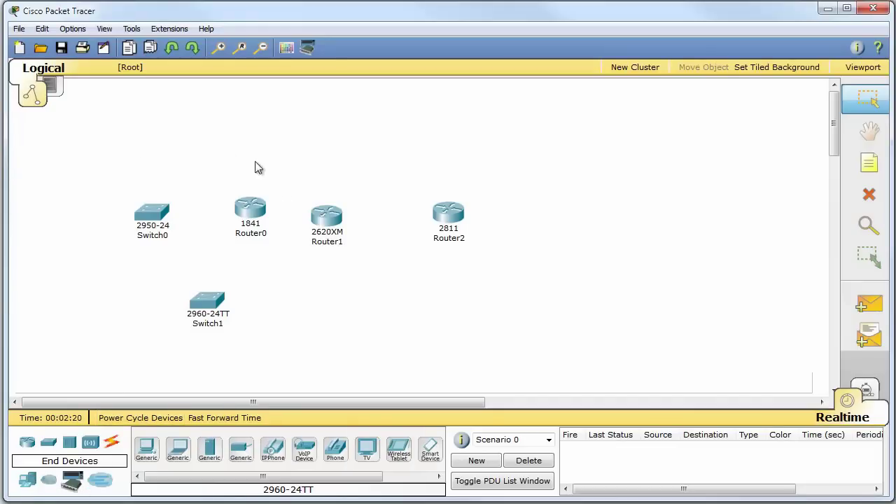
{"action": "left_click_drag", "start_coordinate": [298, 155], "coordinate": [557, 268]}
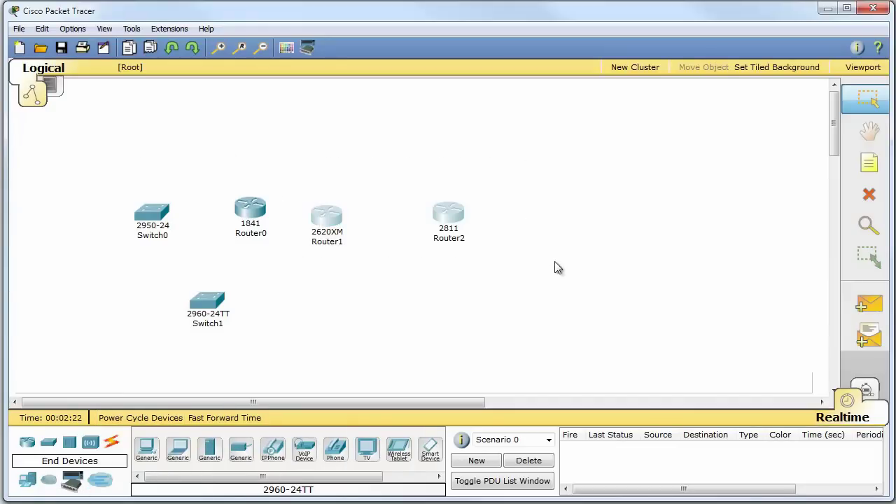
{"action": "key", "text": "Delete"}
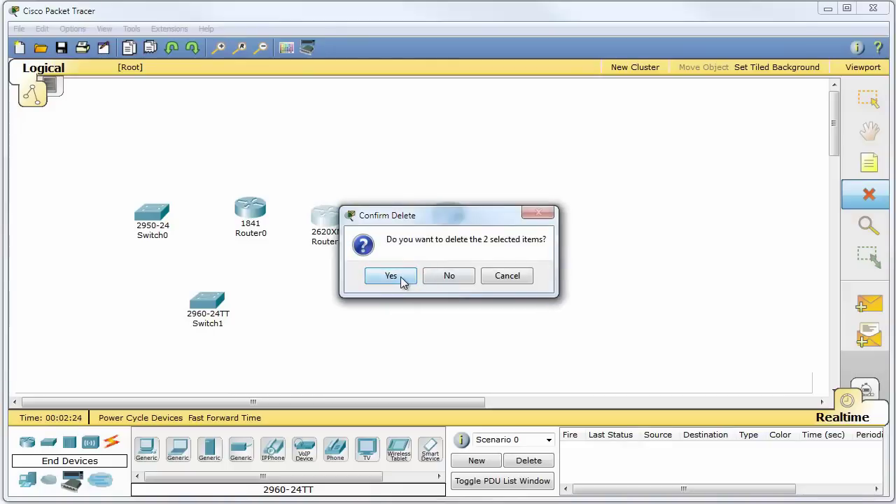
{"action": "left_click", "coordinate": [399, 277]}
{"action": "left_click_drag", "start_coordinate": [159, 275], "coordinate": [280, 338]}
{"action": "key", "text": "Delete"}
{"action": "key", "text": "Return"}
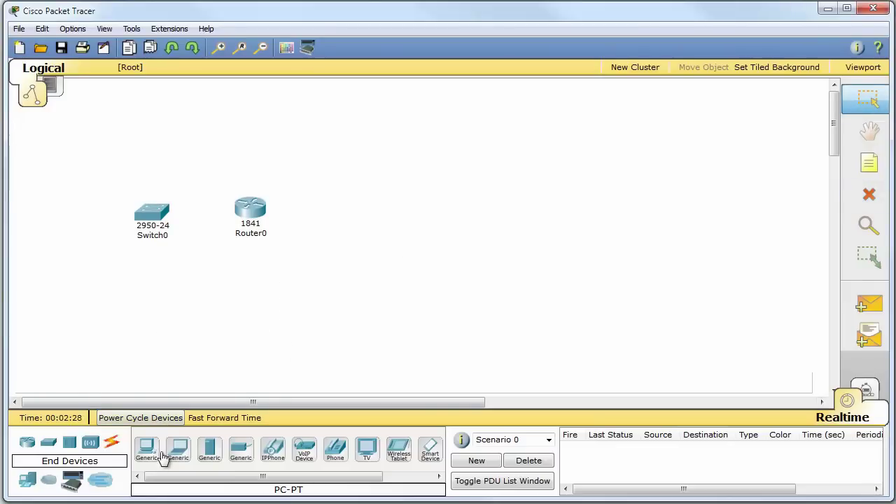
Add generic PCs PC0 and PC1, with Switch0 moved between Router0 and PC0
{"action": "left_click_drag", "start_coordinate": [150, 457], "coordinate": [460, 217]}
{"action": "left_click_drag", "start_coordinate": [160, 215], "coordinate": [375, 217]}
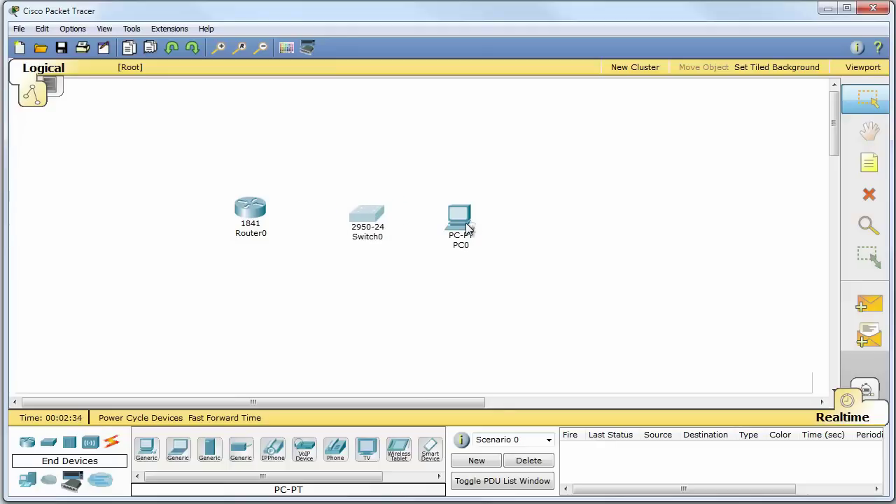
{"action": "left_click_drag", "start_coordinate": [471, 226], "coordinate": [575, 233]}
{"action": "left_click_drag", "start_coordinate": [356, 221], "coordinate": [375, 217]}
{"action": "left_click_drag", "start_coordinate": [574, 233], "coordinate": [514, 211]}
{"action": "left_click", "coordinate": [147, 450]}
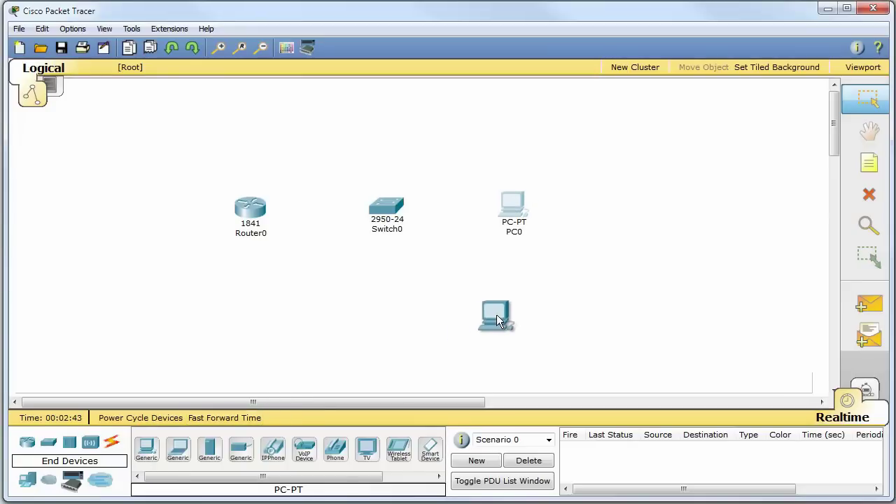
{"action": "left_click", "coordinate": [504, 315]}
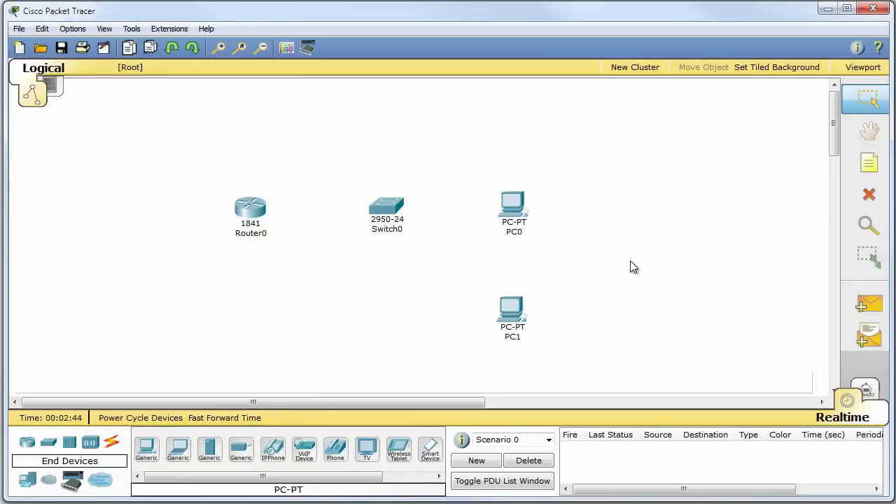
Browse the hub, wireless, WAN emulation, custom and multiuser categories, ending on End Devices
{"action": "left_click", "coordinate": [69, 443]}
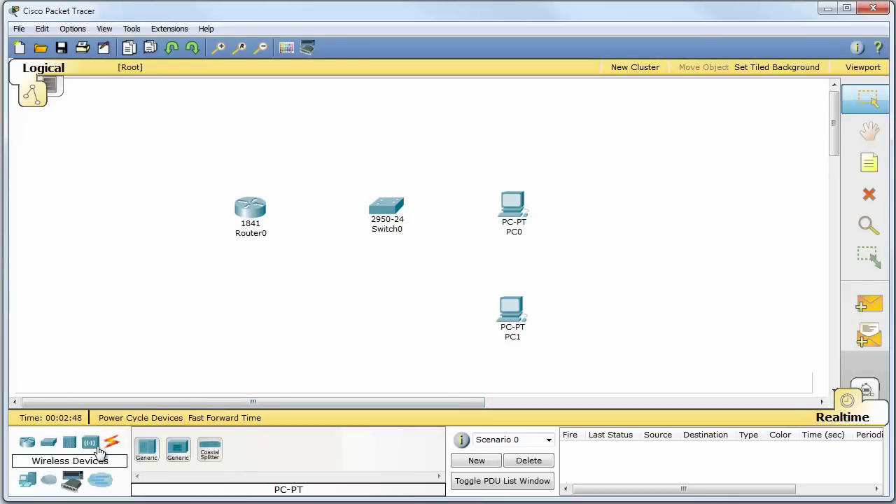
{"action": "left_click", "coordinate": [90, 443]}
{"action": "left_click", "coordinate": [48, 481]}
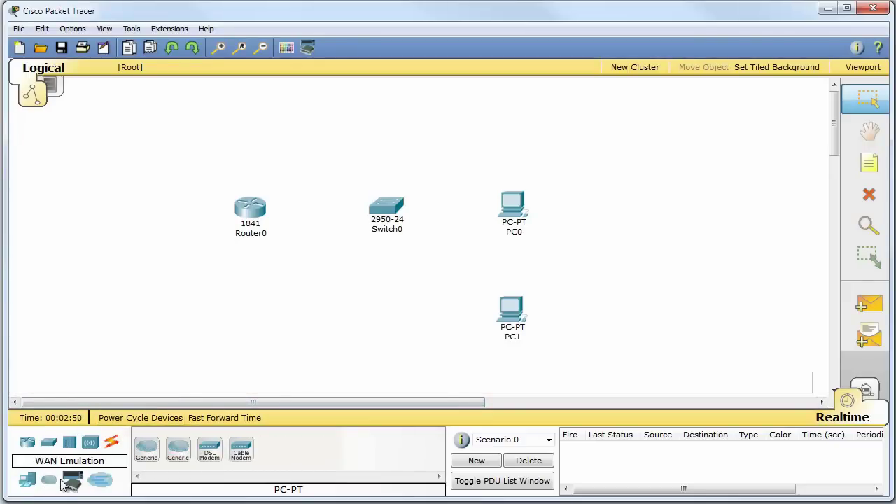
{"action": "left_click", "coordinate": [72, 482]}
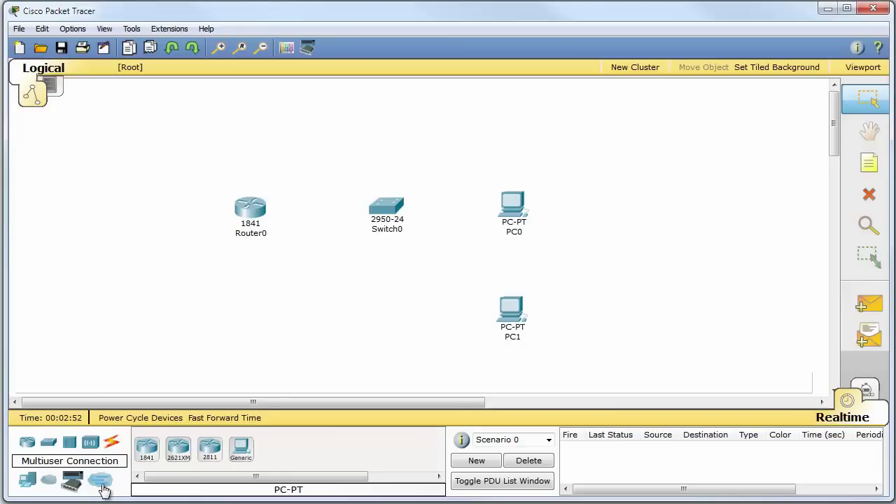
{"action": "left_click", "coordinate": [100, 483]}
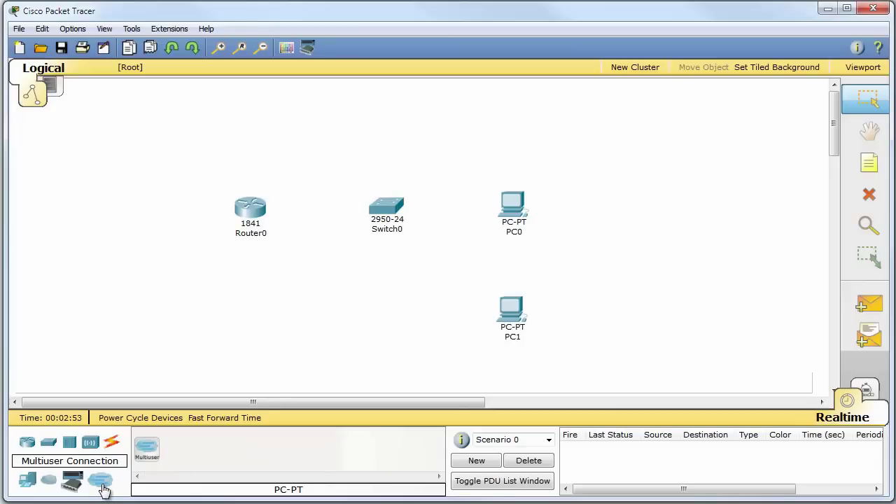
{"action": "left_click", "coordinate": [26, 441]}
{"action": "left_click", "coordinate": [49, 445]}
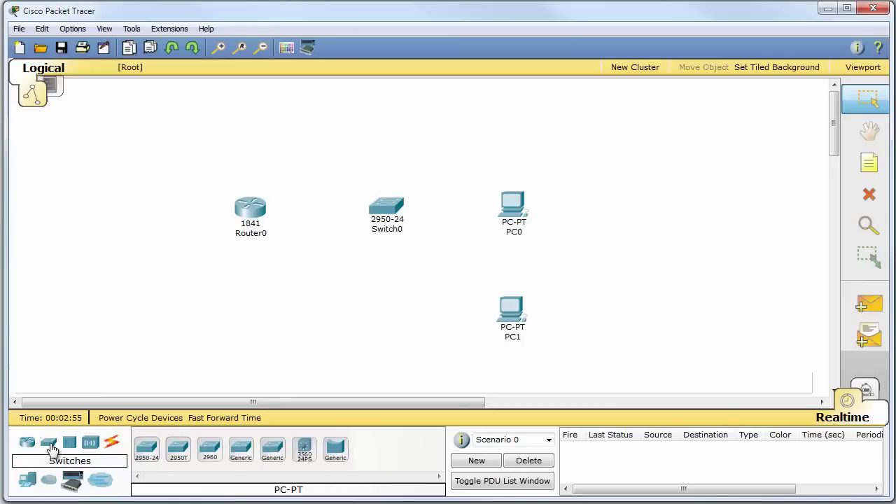
{"action": "left_click", "coordinate": [28, 480]}
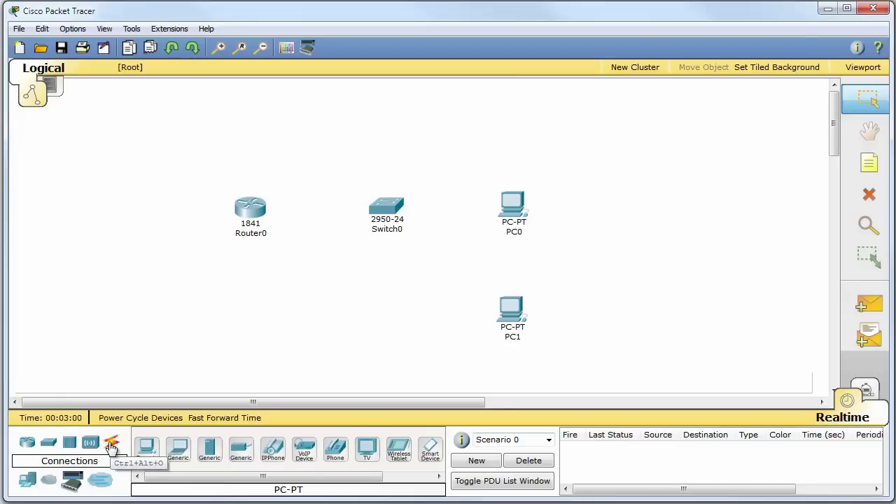
Show the Connections category's cable types in the device palette
{"action": "left_click", "coordinate": [110, 445]}
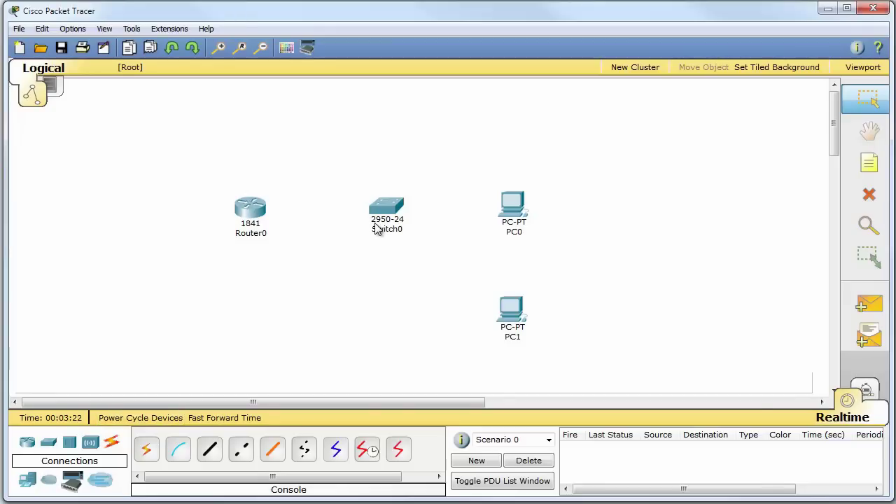
{"action": "mouse_move", "coordinate": [379, 214]}
Connect Router0 FastEthernet0/0 to Switch0 FastEthernet0/1 with a copper straight-through cable
{"action": "left_click", "coordinate": [210, 450]}
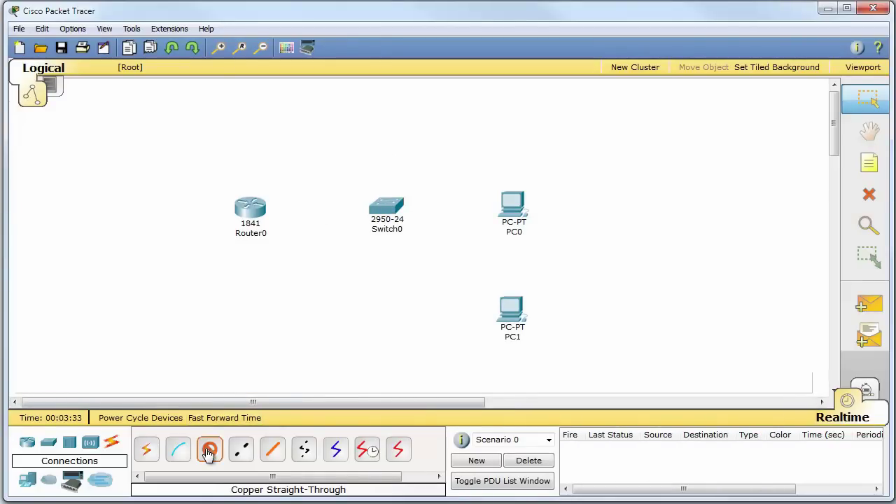
{"action": "left_click", "coordinate": [255, 208]}
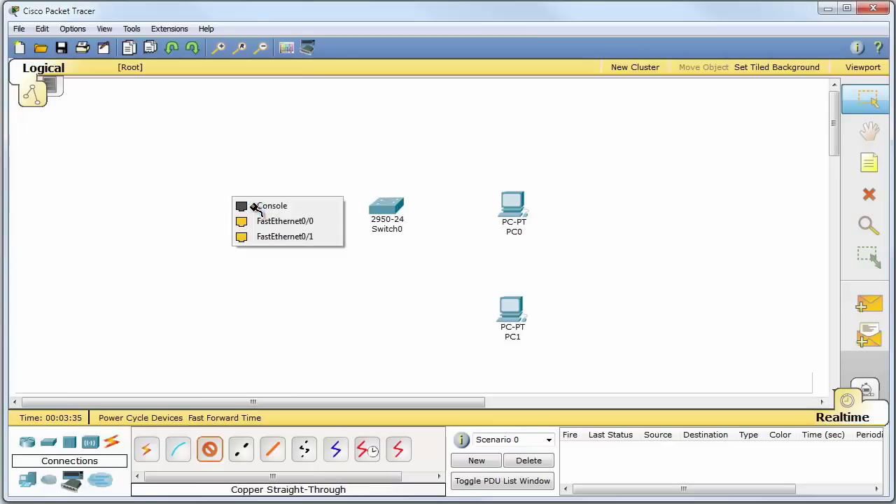
{"action": "left_click", "coordinate": [308, 221]}
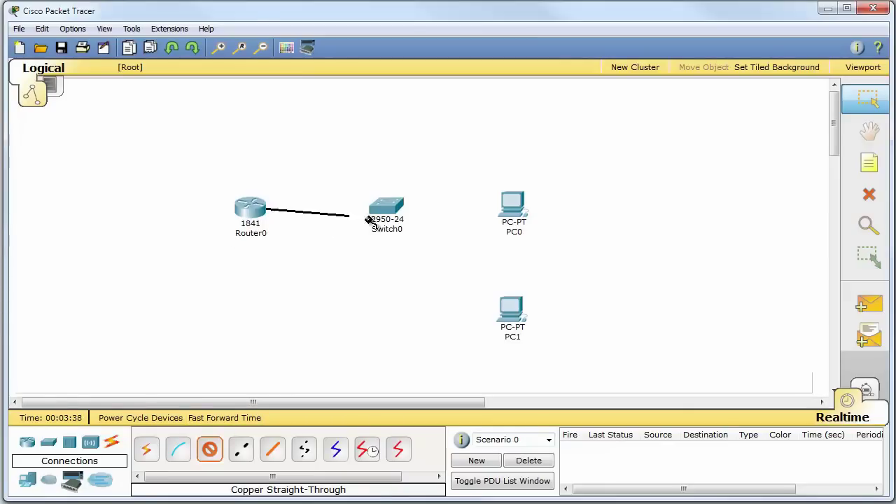
{"action": "left_click", "coordinate": [384, 210]}
{"action": "left_click", "coordinate": [404, 224]}
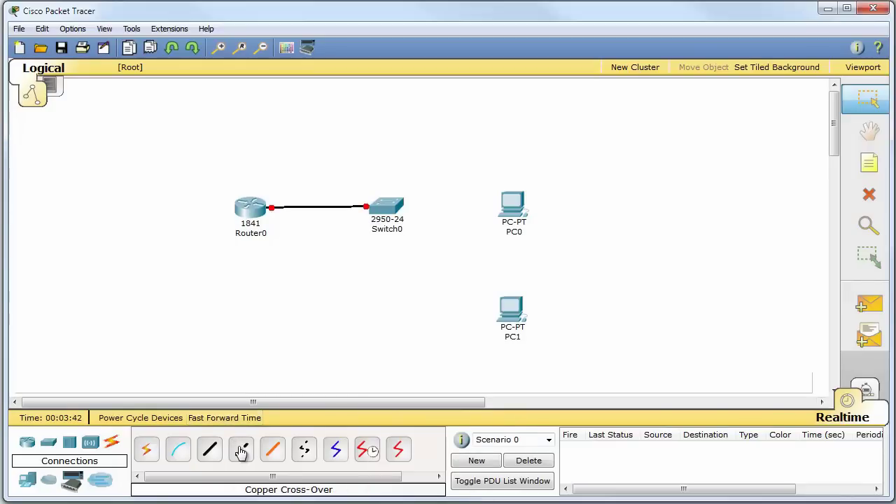
Connect a free Switch0 port to PC0's FastEthernet port with copper straight-through
{"action": "left_click", "coordinate": [209, 449]}
{"action": "left_click", "coordinate": [397, 217]}
{"action": "left_click", "coordinate": [420, 221]}
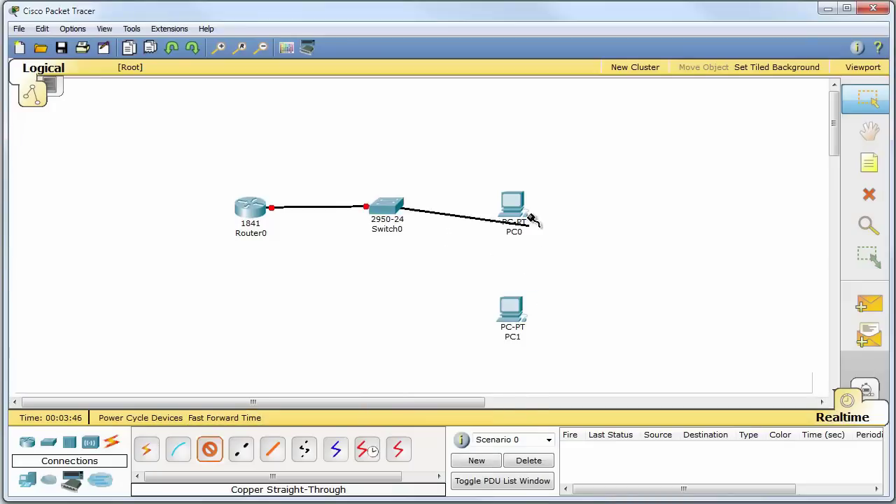
{"action": "left_click", "coordinate": [513, 209]}
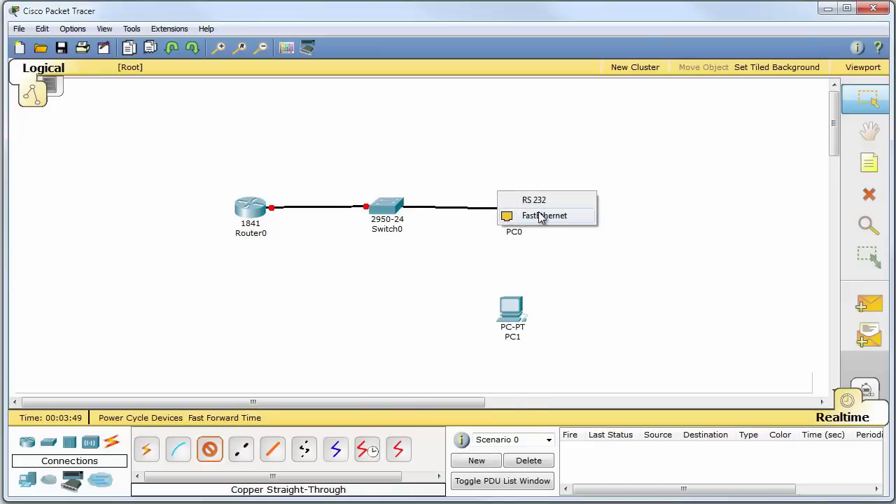
{"action": "left_click", "coordinate": [542, 215]}
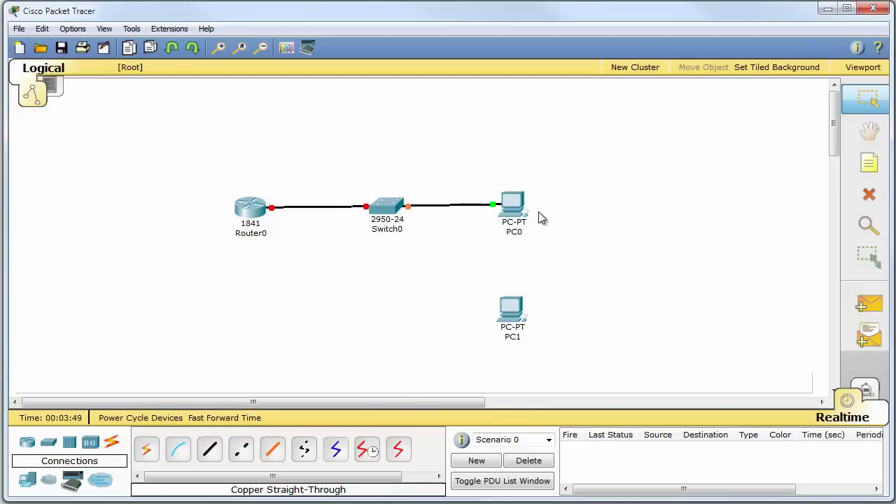
Connect another Switch0 port to PC1's FastEthernet port with copper straight-through
{"action": "left_click", "coordinate": [213, 455]}
{"action": "left_click", "coordinate": [390, 208]}
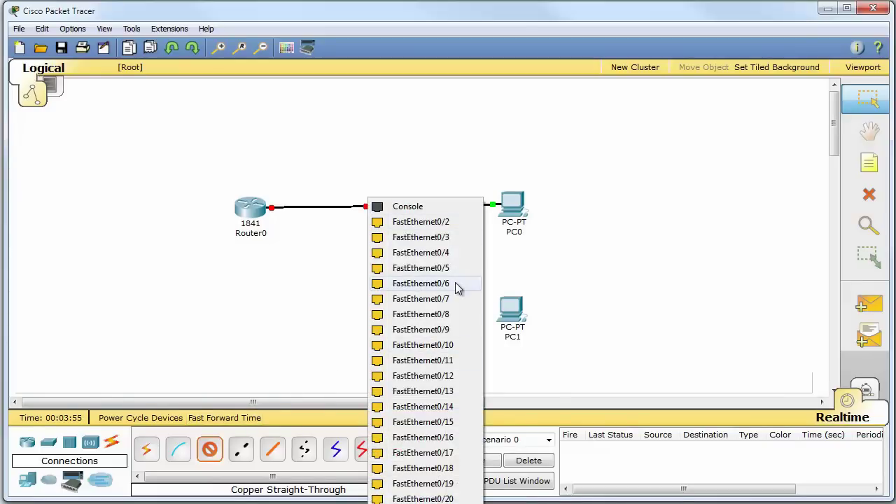
{"action": "left_click", "coordinate": [448, 224]}
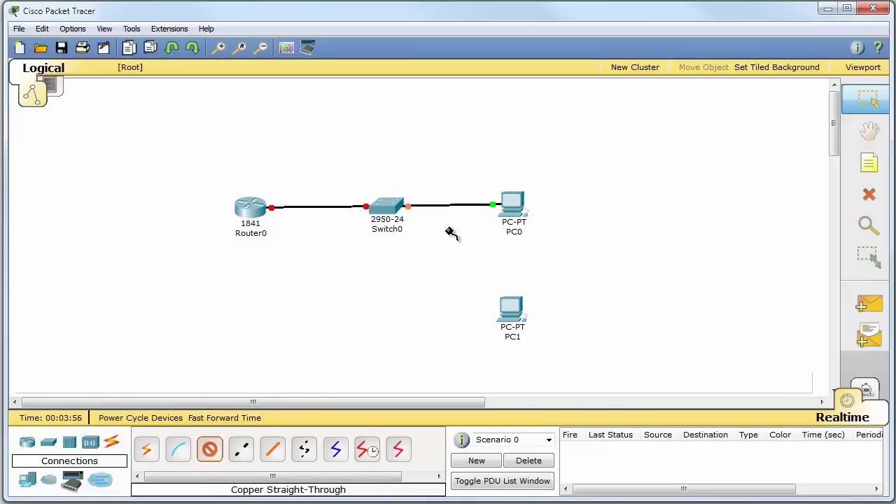
{"action": "left_click", "coordinate": [516, 306]}
{"action": "left_click", "coordinate": [526, 316]}
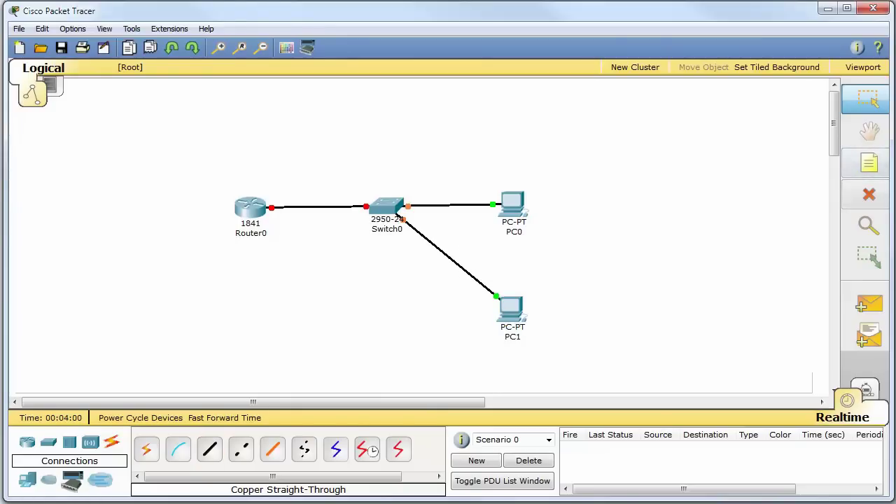
Add an F0/0 note beside Router0's port and position it above the link
{"action": "left_click", "coordinate": [879, 169]}
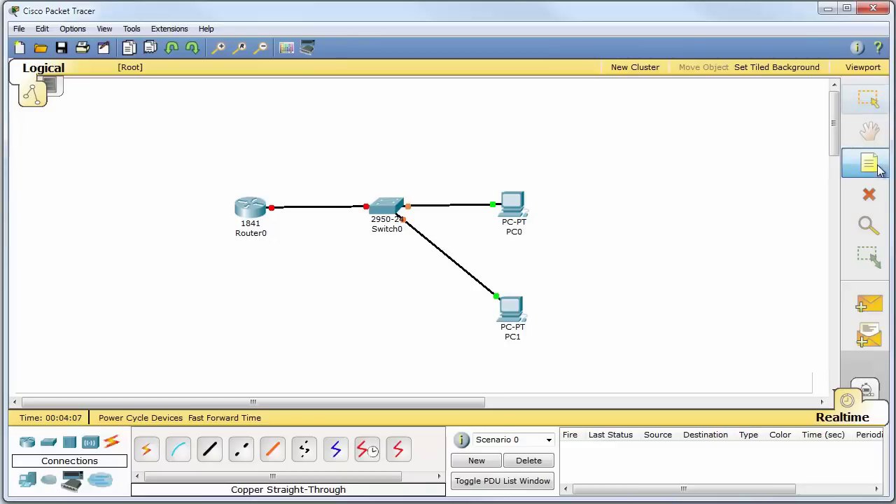
{"action": "left_click", "coordinate": [268, 204]}
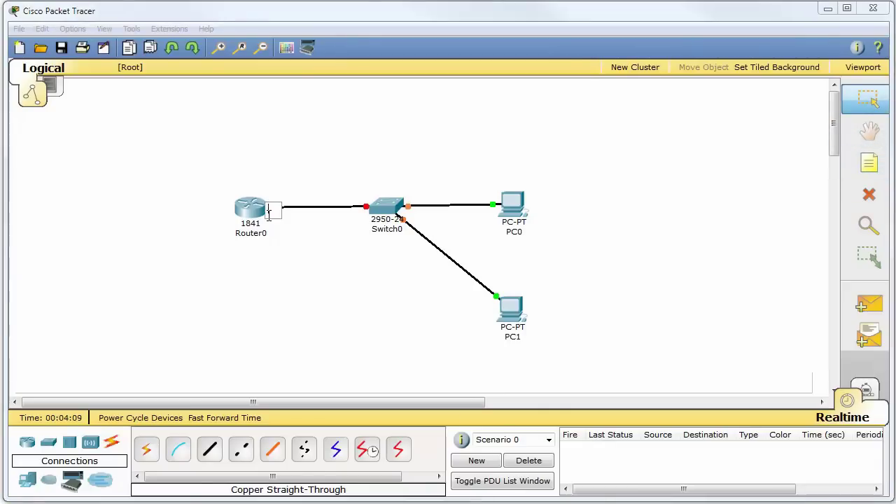
{"action": "type", "text": "F0/0"}
{"action": "left_click", "coordinate": [363, 103]}
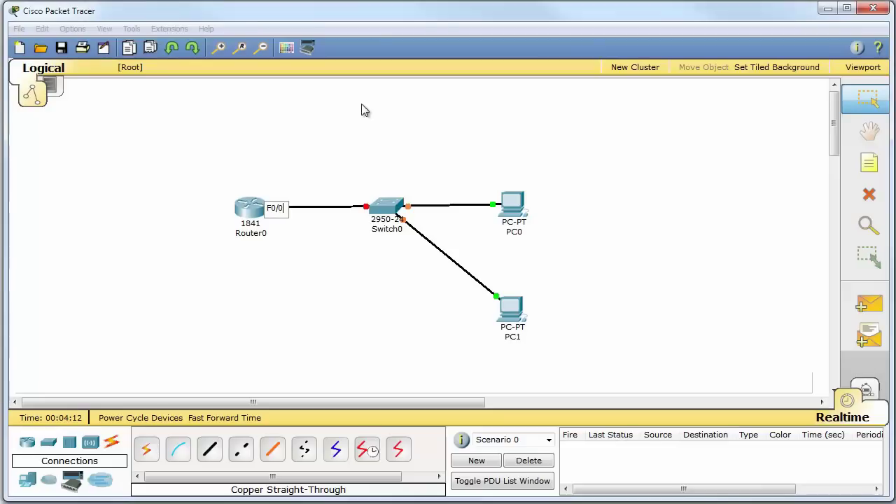
{"action": "left_click", "coordinate": [272, 202]}
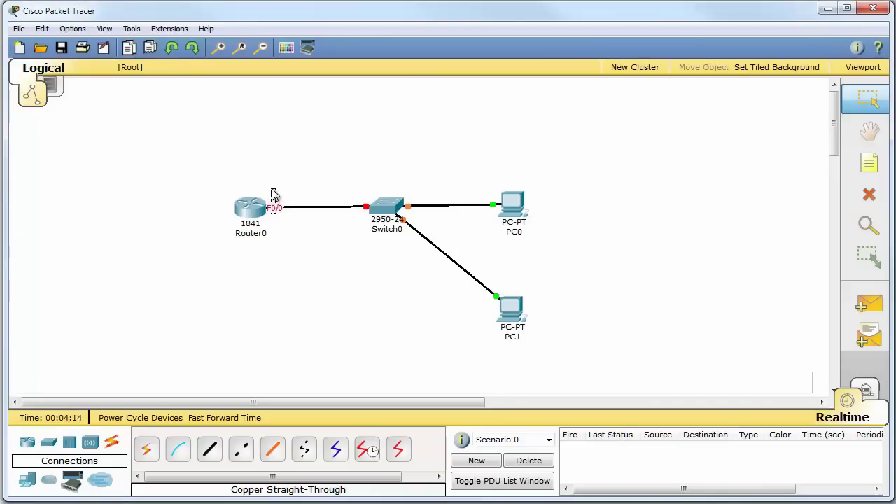
{"action": "left_click_drag", "start_coordinate": [278, 213], "coordinate": [280, 193]}
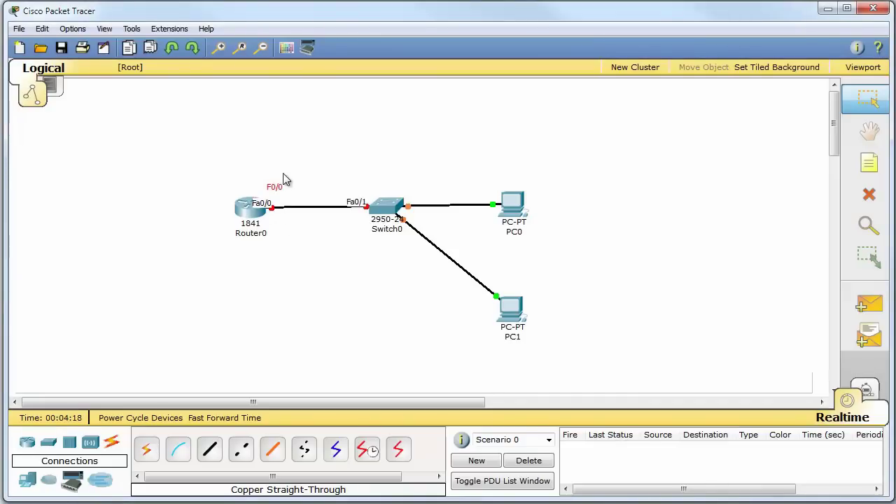
{"action": "mouse_move", "coordinate": [268, 203]}
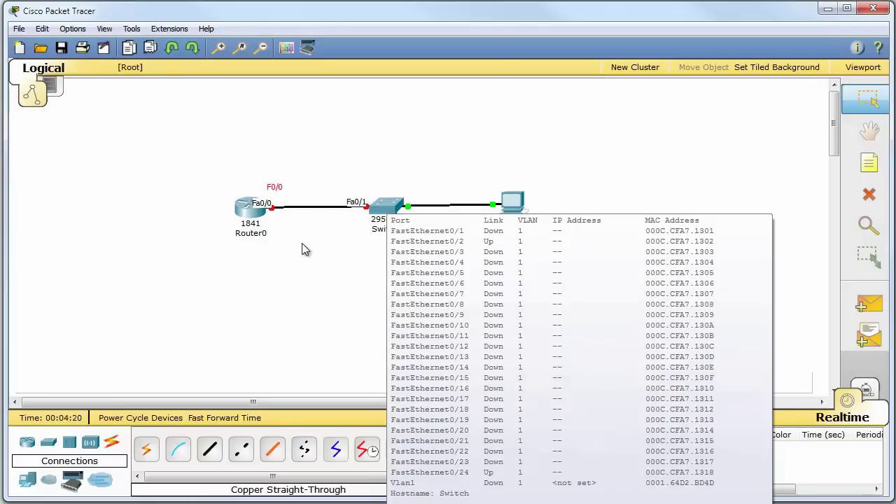
{"action": "left_click", "coordinate": [303, 246]}
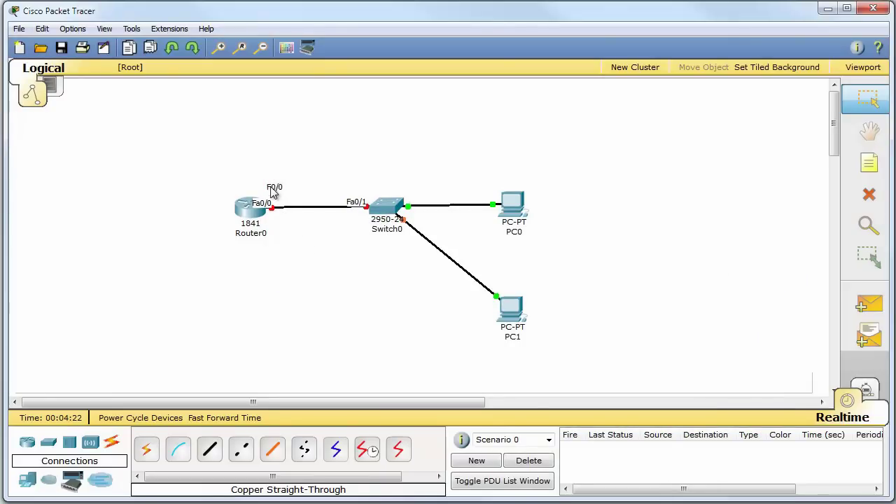
{"action": "left_click_drag", "start_coordinate": [274, 196], "coordinate": [276, 201]}
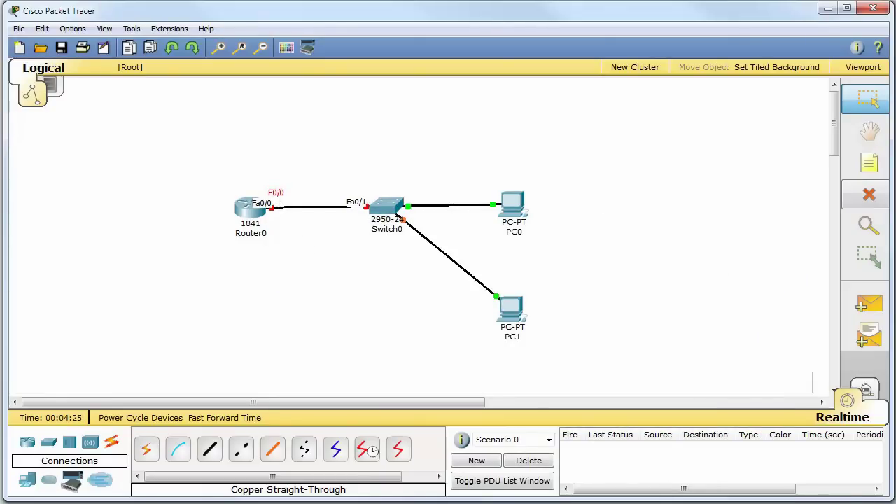
Add F0/1 and F0/2 notes at Switch0's ports toward Router0 and PC0
{"action": "left_click", "coordinate": [873, 175]}
{"action": "left_click", "coordinate": [350, 196]}
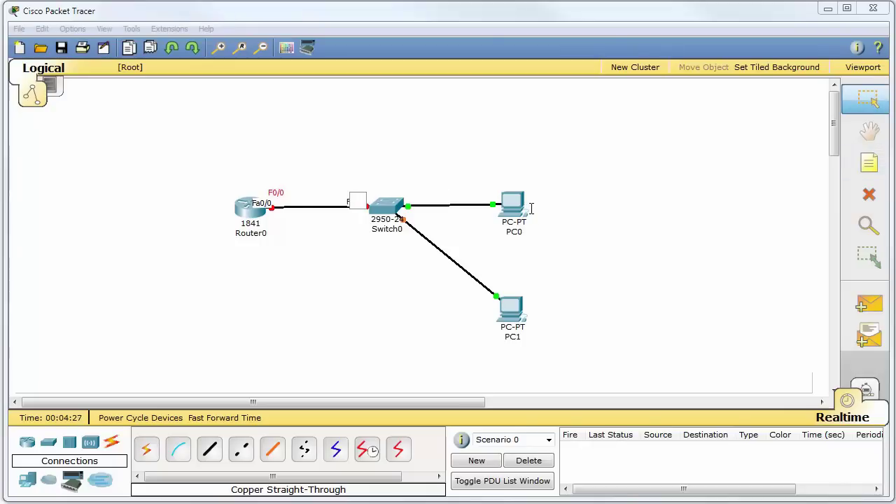
{"action": "type", "text": "F0/1"}
{"action": "left_click", "coordinate": [465, 173]}
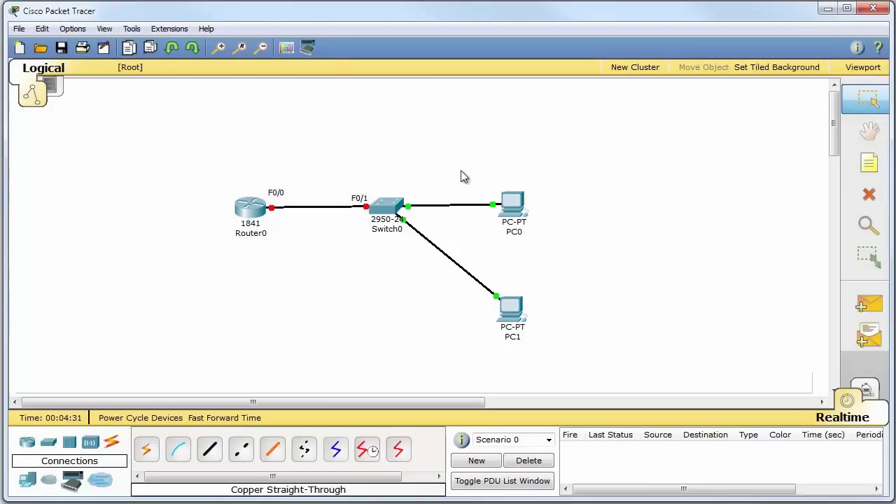
{"action": "left_click", "coordinate": [869, 163]}
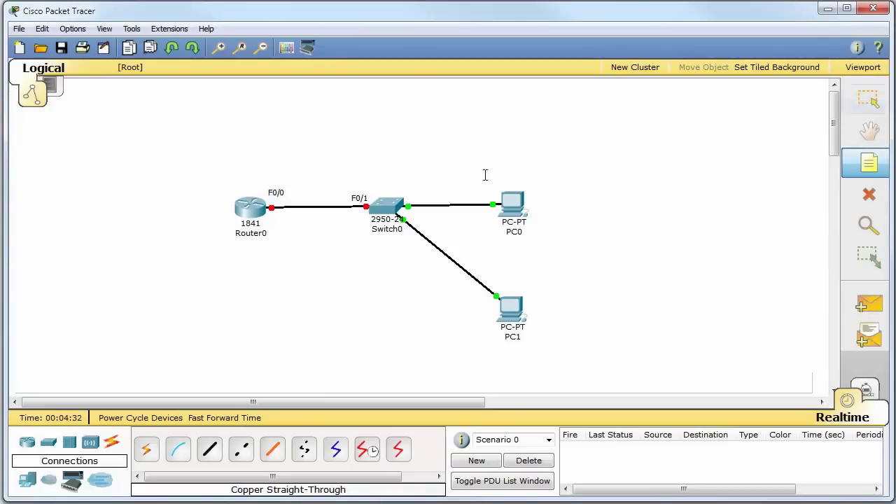
{"action": "left_click", "coordinate": [409, 195]}
{"action": "type", "text": "F0/2"}
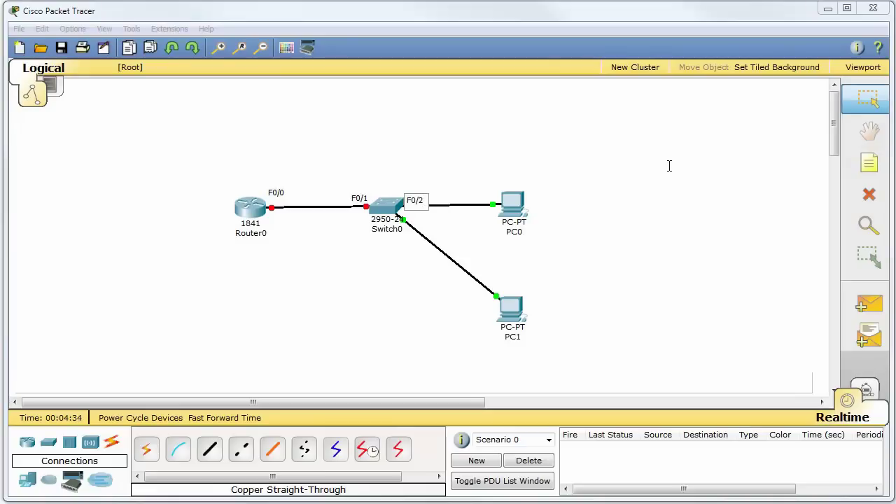
{"action": "left_click", "coordinate": [669, 166]}
Add an F0/24 note at Switch0's port to PC1
{"action": "left_click", "coordinate": [869, 163]}
{"action": "left_click", "coordinate": [383, 249]}
{"action": "type", "text": "F0/24"}
{"action": "left_click", "coordinate": [566, 231]}
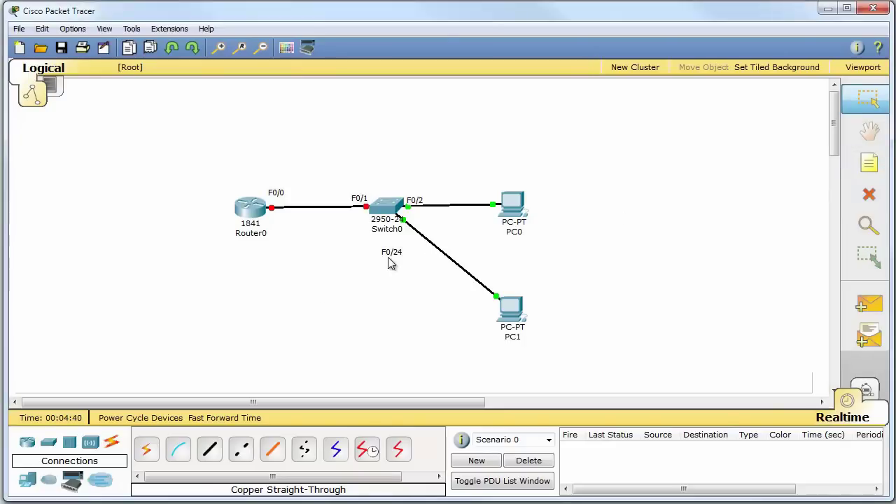
{"action": "left_click_drag", "start_coordinate": [391, 255], "coordinate": [419, 221]}
Add a two-line note '192.168.1.0/24' / '255.255.255.0' above Switch0
{"action": "left_click", "coordinate": [869, 162]}
{"action": "left_click", "coordinate": [385, 160]}
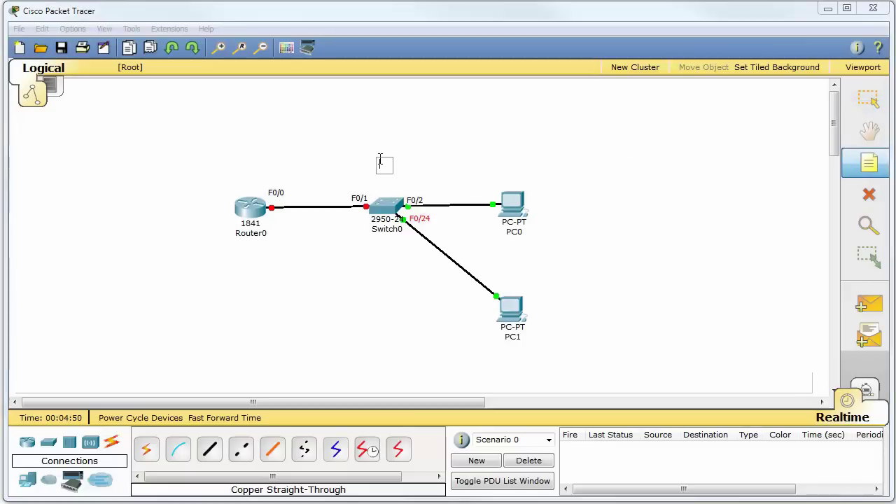
{"action": "type", "text": "192.1"}
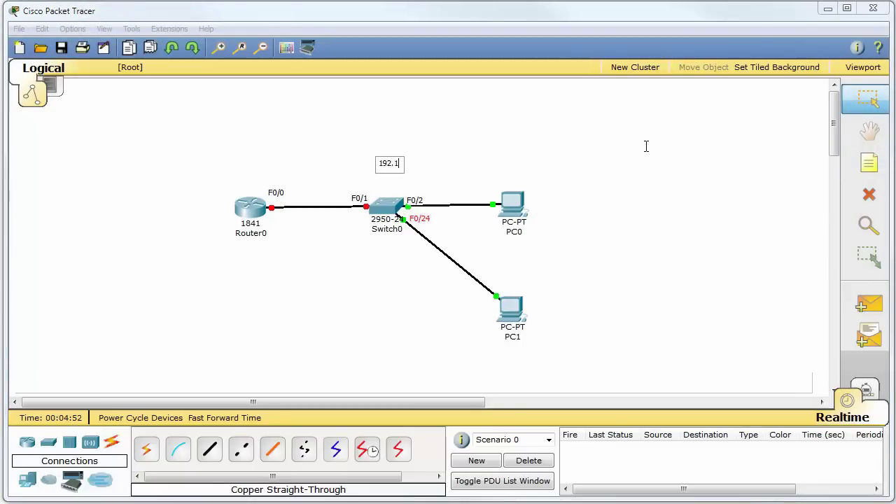
{"action": "type", "text": "68.1.0/24"}
{"action": "key", "text": "Return"}
{"action": "type", "text": "255.25"}
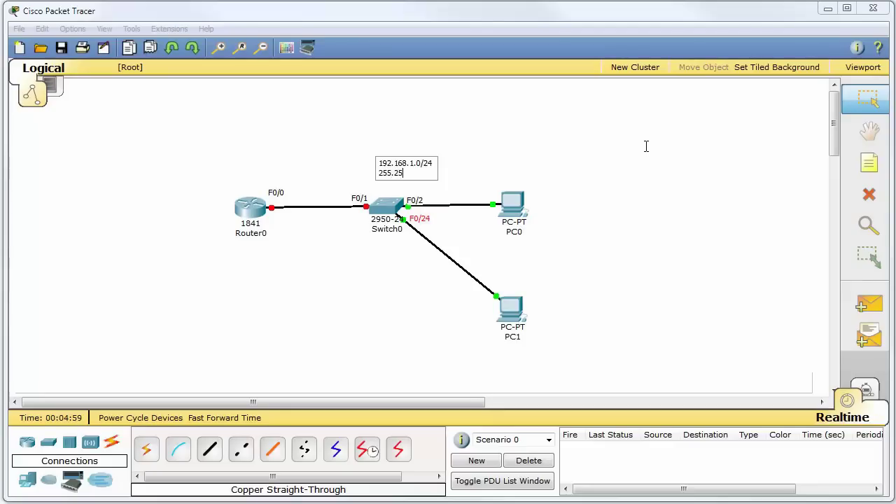
{"action": "type", "text": "5.255.0"}
{"action": "left_click", "coordinate": [646, 145]}
{"action": "mouse_move", "coordinate": [425, 169]}
{"action": "left_mouse_down"}
{"action": "mouse_move", "coordinate": [399, 163]}
{"action": "mouse_move", "coordinate": [409, 164]}
{"action": "left_mouse_up"}
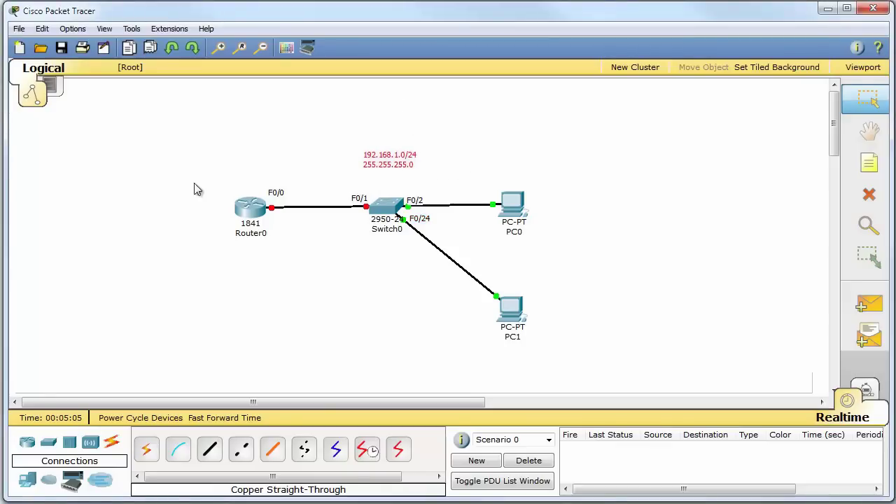
Add host notes .11 by PC0, .12 by PC1 and .1 by Router0
{"action": "left_click", "coordinate": [882, 157]}
{"action": "left_click", "coordinate": [547, 206]}
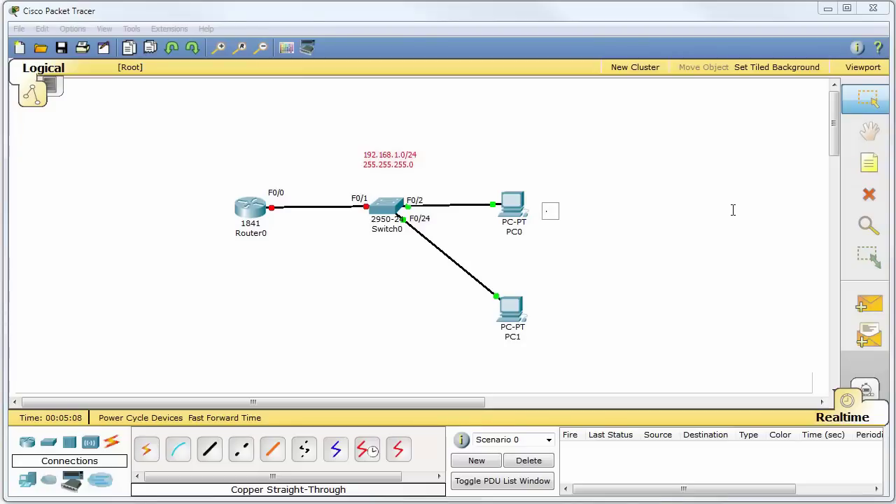
{"action": "type", "text": ".11"}
{"action": "left_click", "coordinate": [868, 165]}
{"action": "left_click", "coordinate": [541, 322]}
{"action": "type", "text": ".12"}
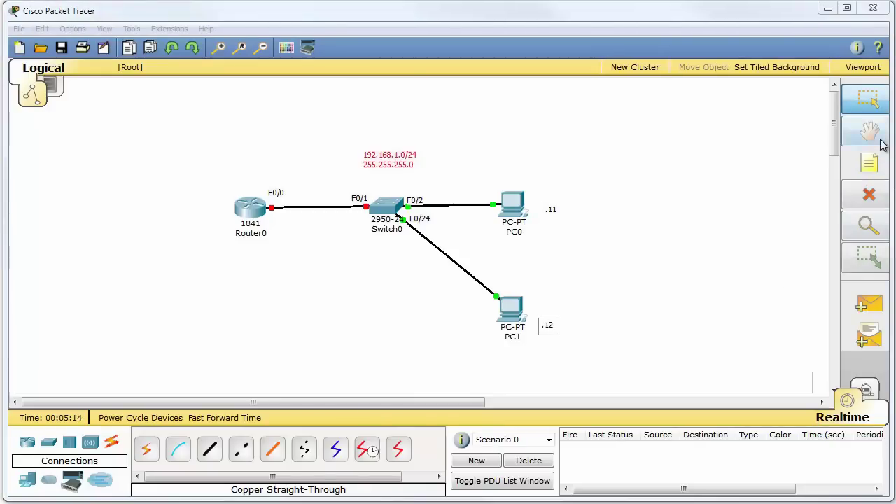
{"action": "left_click", "coordinate": [868, 163]}
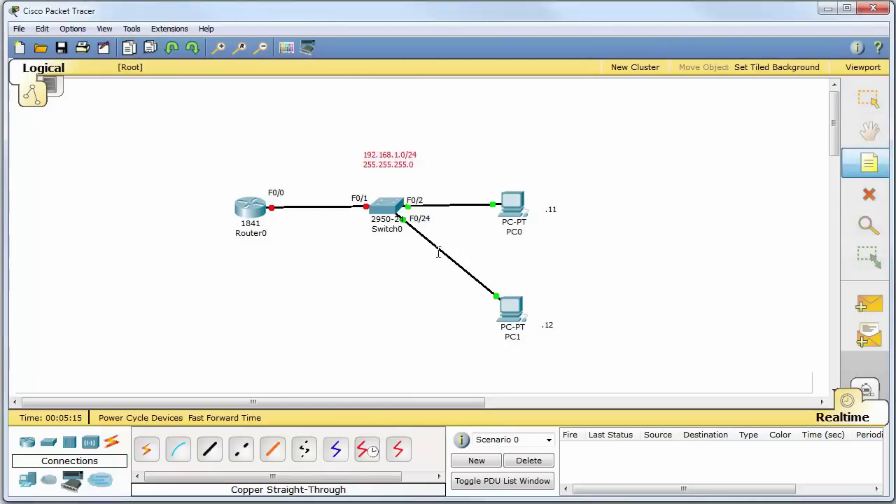
{"action": "left_click", "coordinate": [273, 223]}
{"action": "type", "text": ".1"}
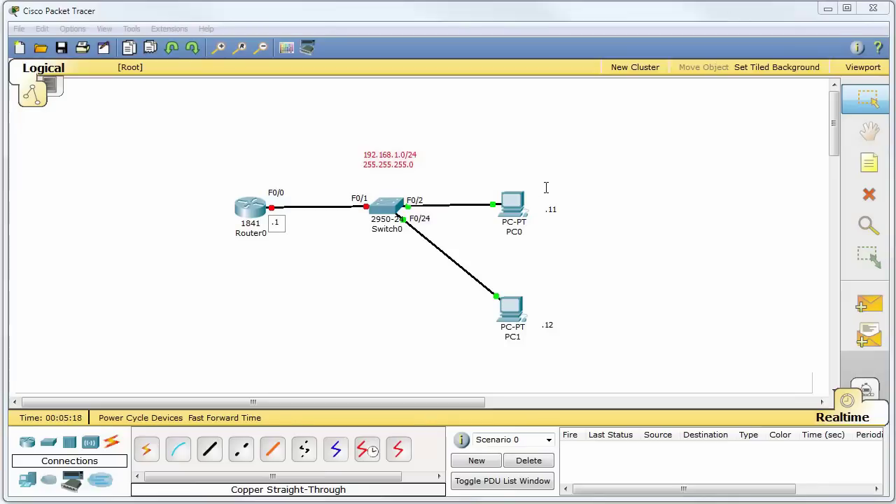
{"action": "left_click", "coordinate": [595, 194]}
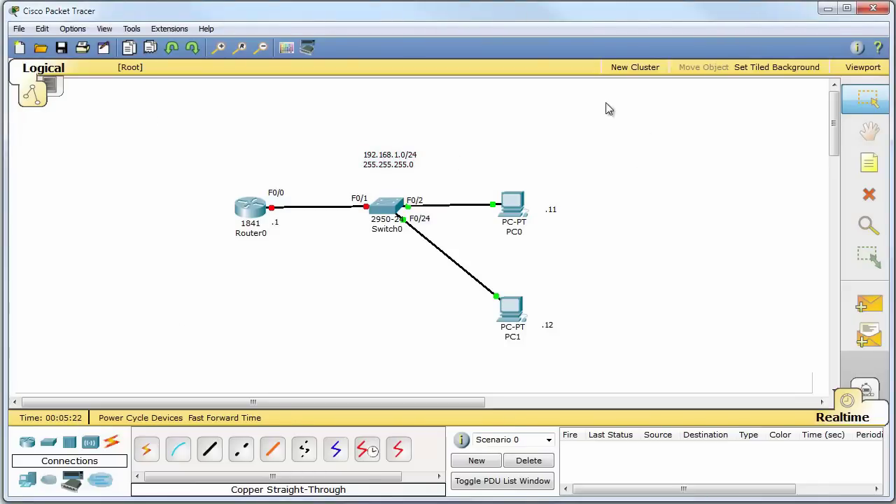
Use File > Save As to store the topology as yt-basic-pt.pkt
{"action": "left_click", "coordinate": [19, 28]}
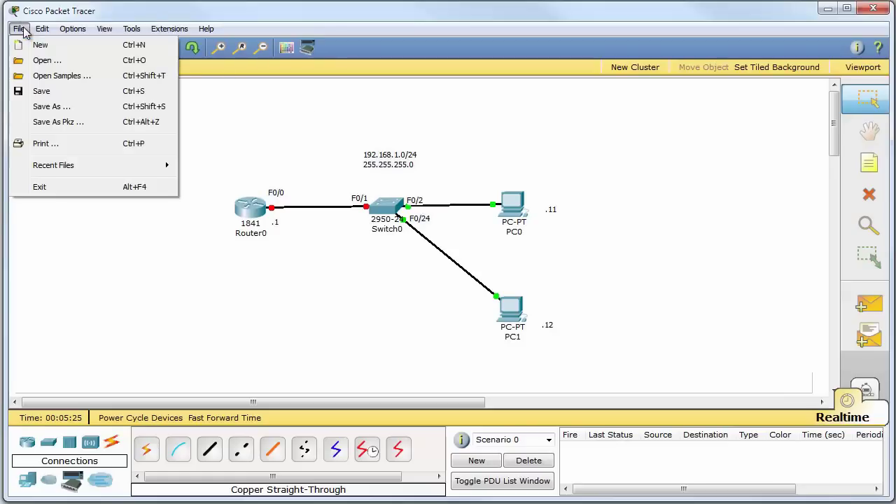
{"action": "left_click", "coordinate": [79, 114]}
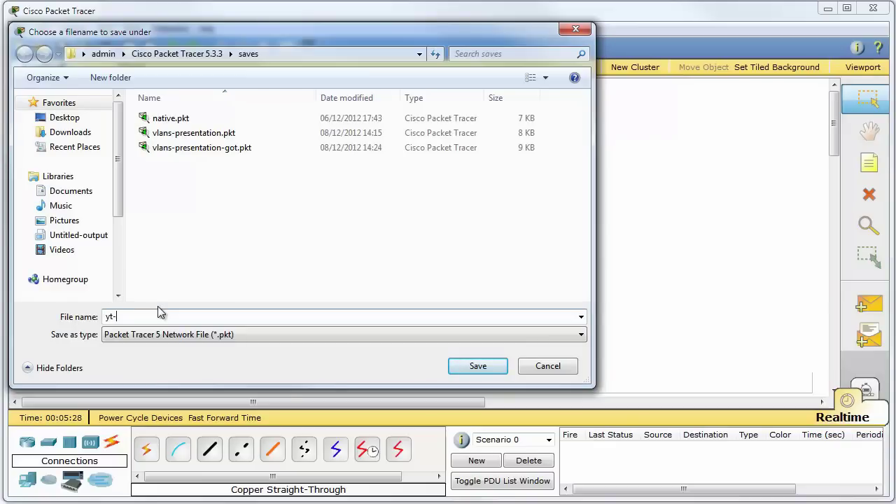
{"action": "type", "text": "sic-pt"}
{"action": "key", "text": "Return"}
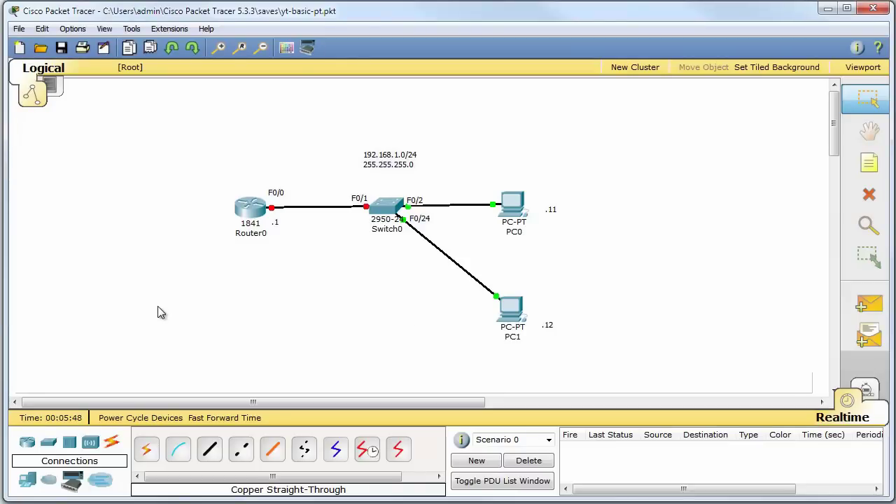
{"action": "left_click", "coordinate": [549, 326]}
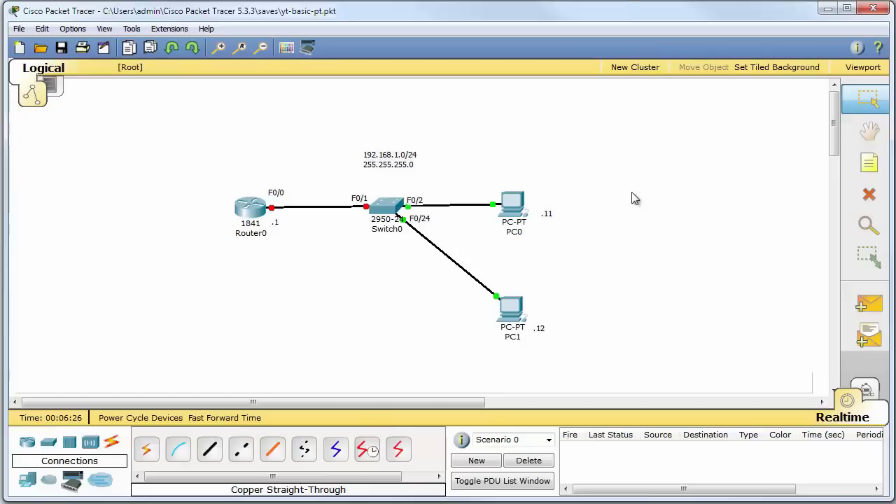
In PC0's IP Configuration, enter address 192.168.1.11 with mask 255.255.255.0
{"action": "left_click", "coordinate": [515, 212]}
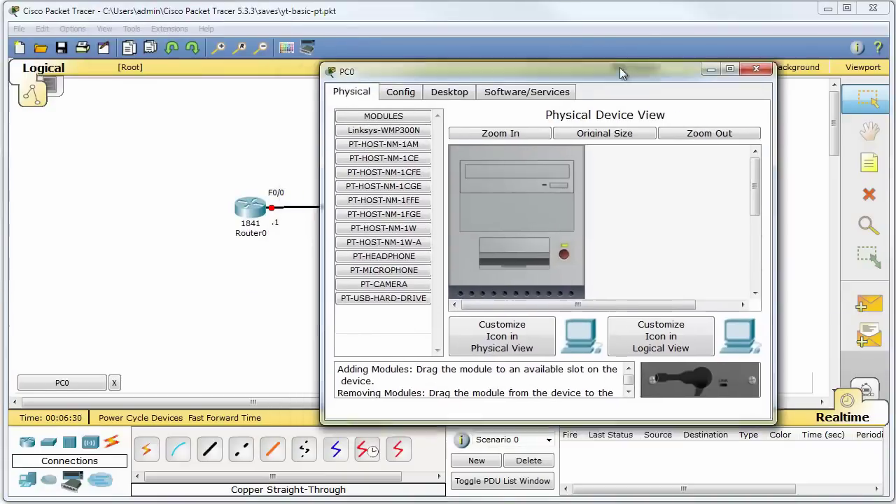
{"action": "left_click_drag", "start_coordinate": [620, 70], "coordinate": [311, 48]}
{"action": "left_click", "coordinate": [112, 63]}
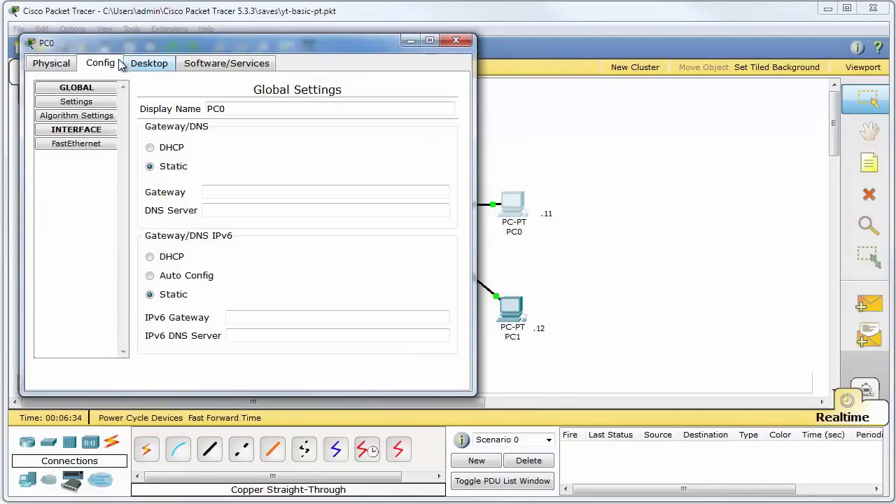
{"action": "left_click", "coordinate": [147, 63]}
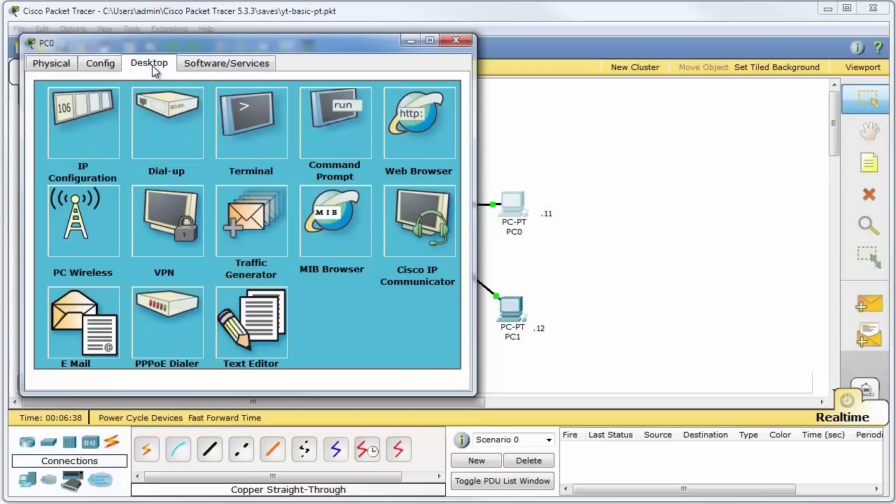
{"action": "left_click", "coordinate": [87, 150]}
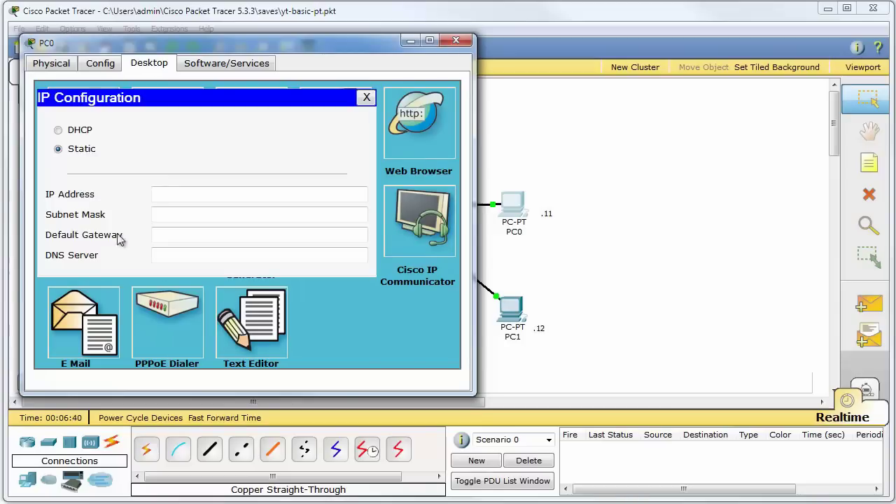
{"action": "left_click", "coordinate": [172, 195]}
{"action": "type", "text": "192"}
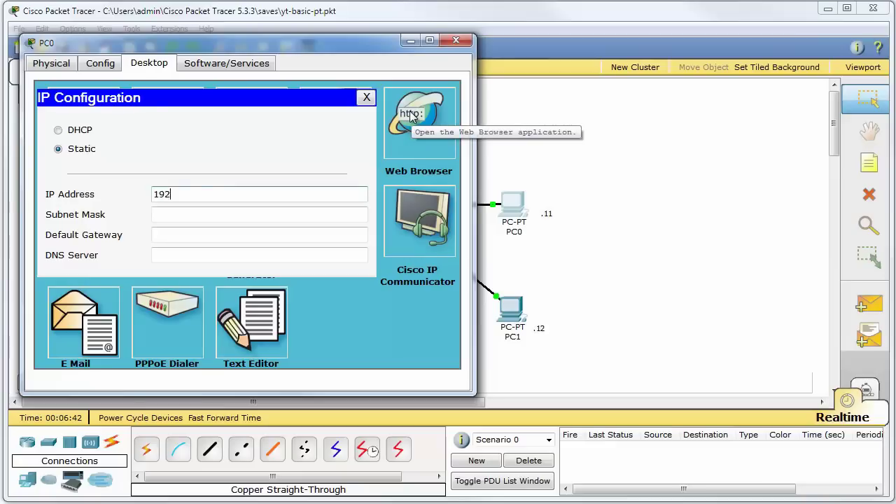
{"action": "type", "text": ".168.1.11"}
{"action": "key", "text": "Tab"}
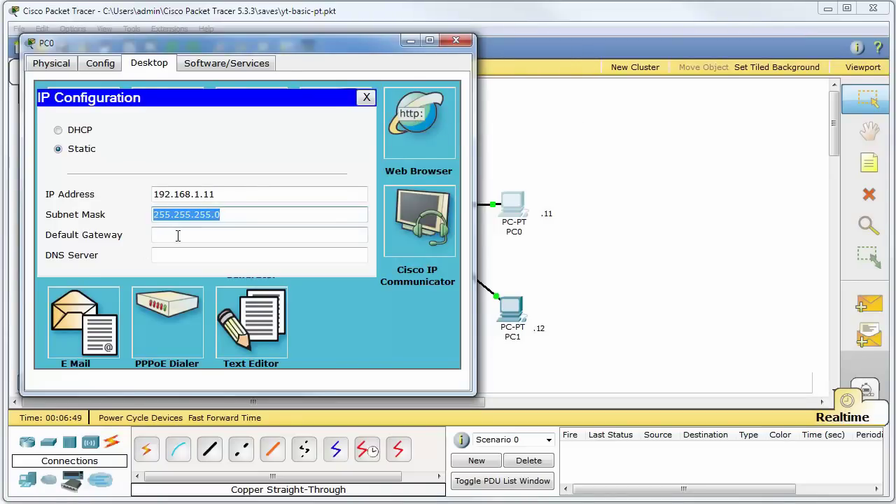
Set PC0's default gateway to 192.168.1.1 and DNS server to 8.8.8.8
{"action": "left_click", "coordinate": [178, 236]}
{"action": "type", "text": "192.168.1.1"}
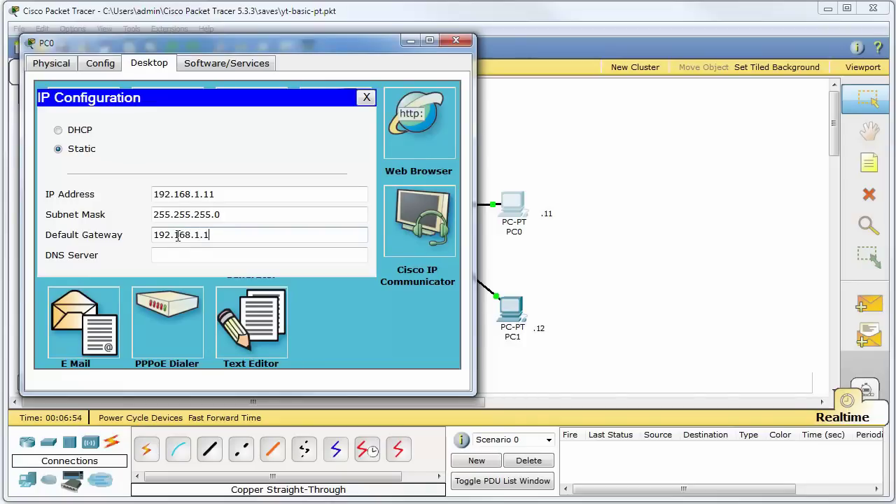
{"action": "key", "text": "Tab"}
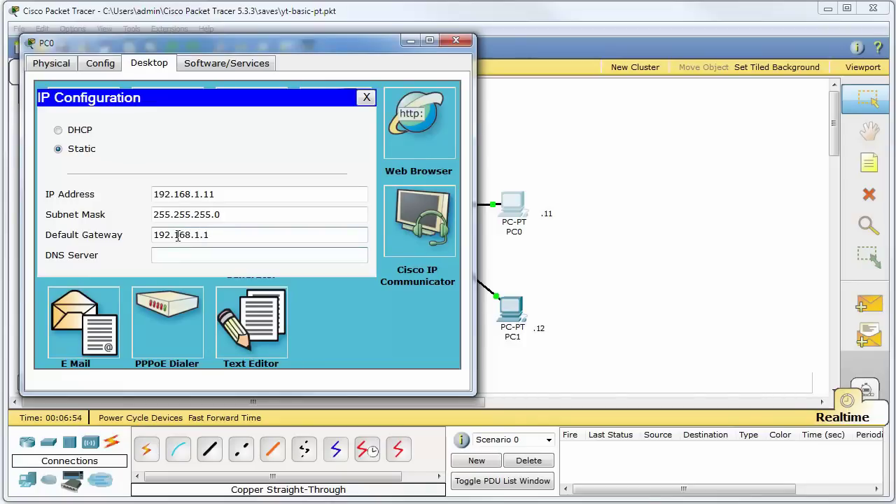
{"action": "type", "text": "8.8.8.8"}
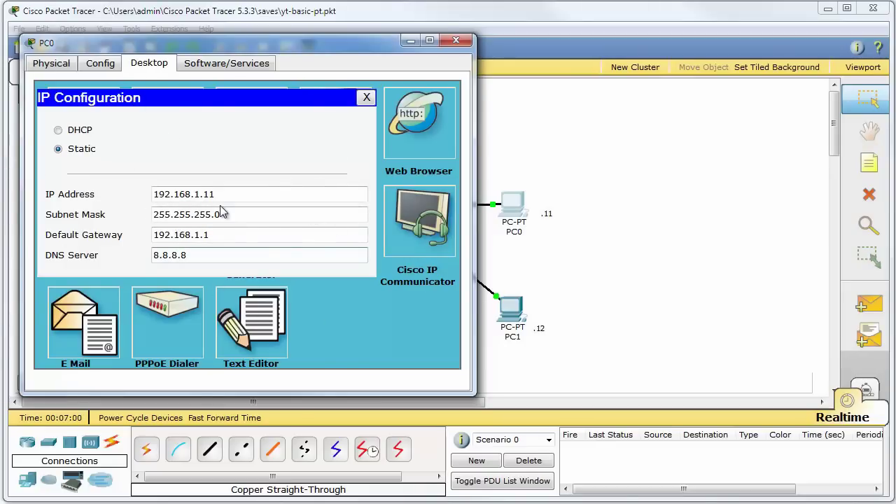
{"action": "left_click", "coordinate": [364, 96]}
{"action": "left_click", "coordinate": [81, 131]}
{"action": "left_click", "coordinate": [365, 96]}
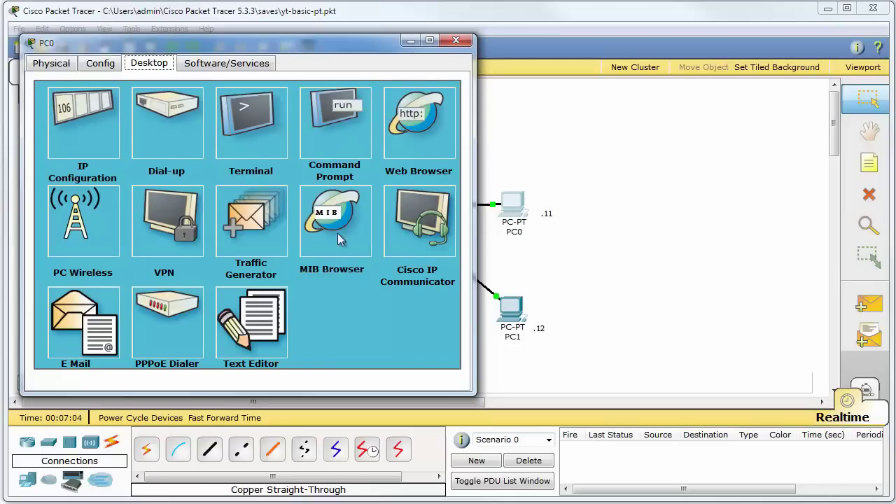
Run ping without a target in PC0's Command Prompt to see its usage
{"action": "left_click", "coordinate": [347, 139]}
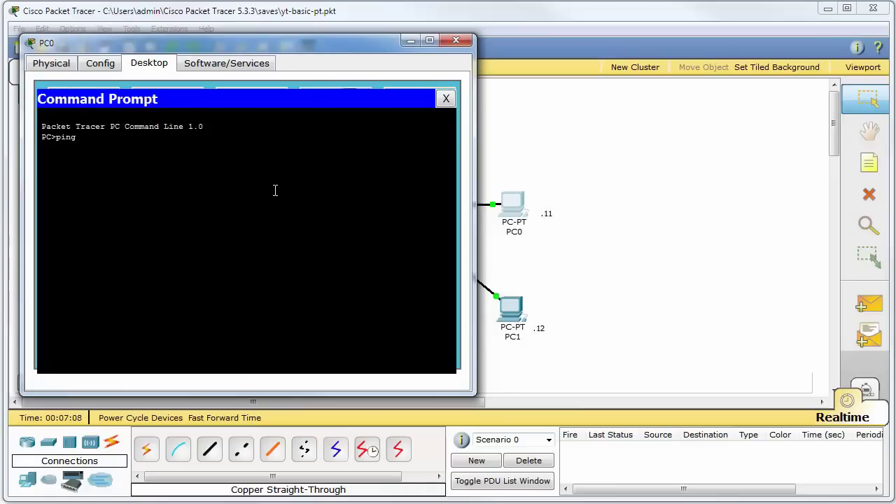
{"action": "type", "text": "ping"}
{"action": "key", "text": "Return"}
{"action": "key", "text": "Return"}
{"action": "key", "text": "Return"}
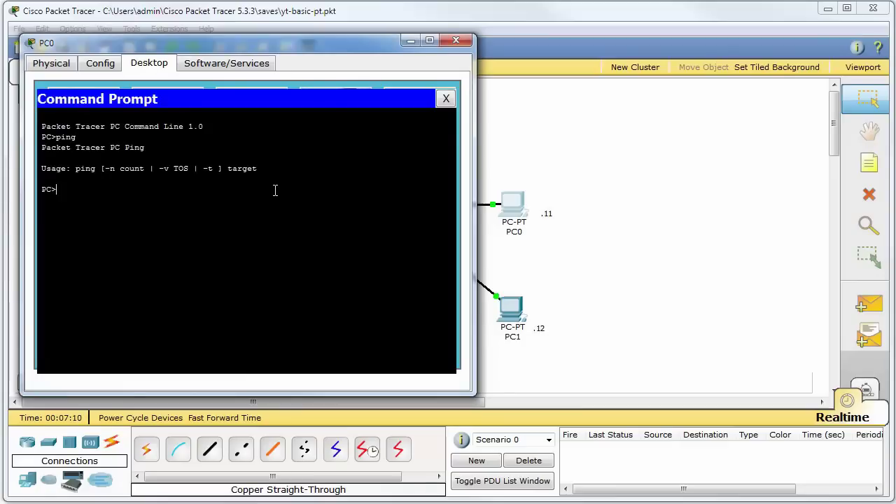
Give PC1 IP 192.168.1.12, mask 255.255.255.0, gateway 192.168.1.1 and DNS 8.8.8.8
{"action": "left_click", "coordinate": [446, 98]}
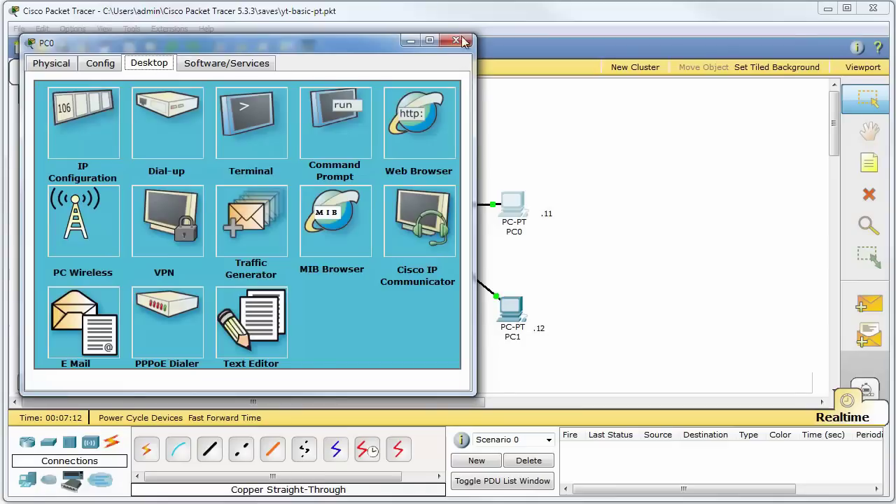
{"action": "left_click", "coordinate": [455, 40]}
{"action": "left_click", "coordinate": [511, 312]}
{"action": "left_click_drag", "start_coordinate": [294, 14], "coordinate": [315, 72]}
{"action": "left_click", "coordinate": [165, 78]}
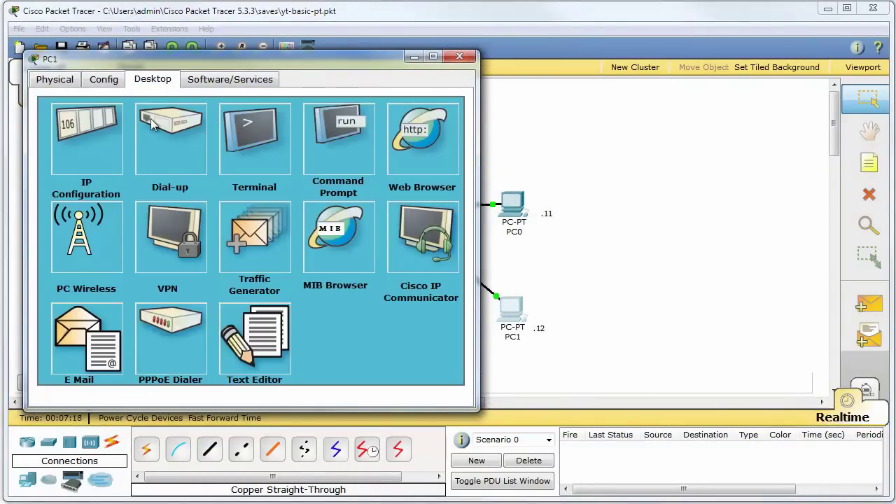
{"action": "left_click", "coordinate": [96, 150]}
{"action": "type", "text": "192.168.1.12"}
{"action": "key", "text": "Tab"}
{"action": "key", "text": "Tab"}
{"action": "type", "text": "192.168.1.1"}
{"action": "key", "text": "Tab"}
{"action": "type", "text": "8.8.8.8"}
{"action": "left_click", "coordinate": [370, 113]}
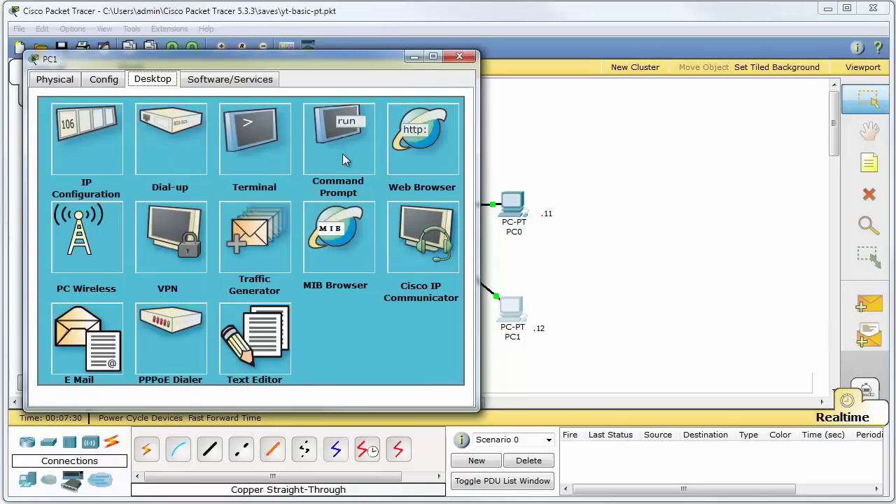
Ping PC0 at 192.168.1.11 from PC1's Command Prompt, getting 4/4 replies
{"action": "left_click", "coordinate": [340, 153]}
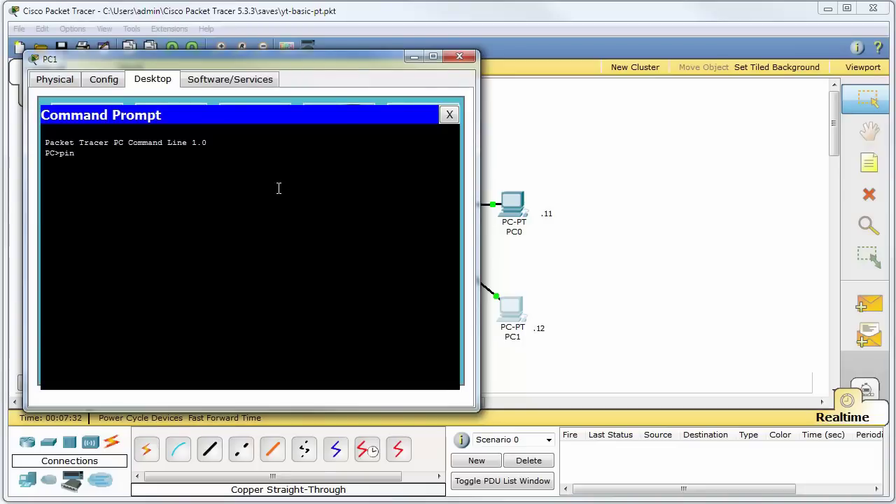
{"action": "type", "text": "192.168.1.11"}
{"action": "key", "text": "Return"}
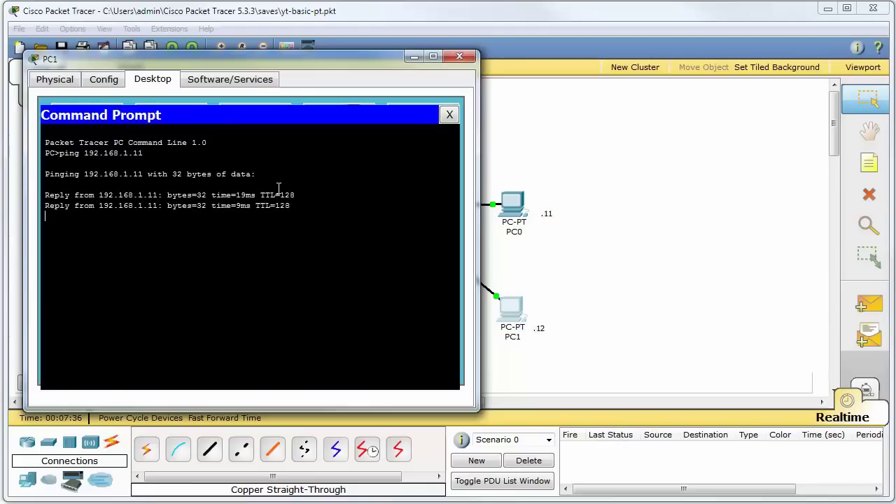
{"action": "left_click_drag", "start_coordinate": [300, 215], "coordinate": [45, 196]}
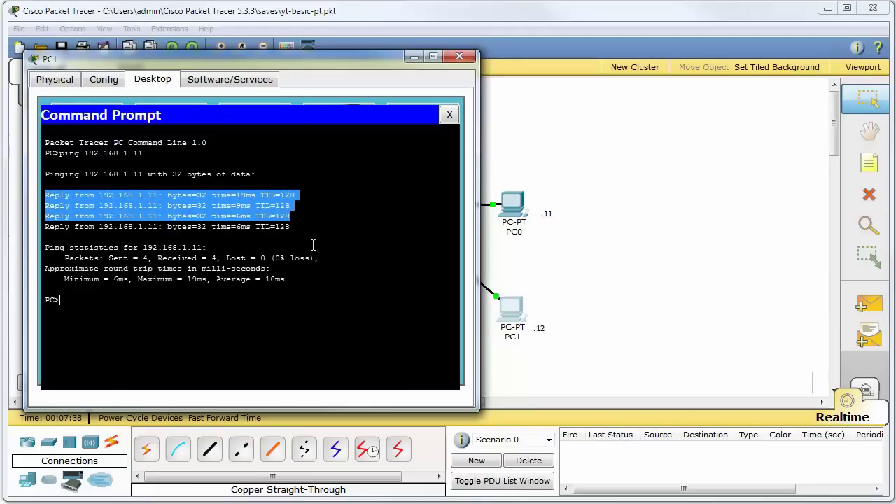
Switch to Simulation mode and add a simple ICMP PDU from PC1 to PC0
{"action": "left_click", "coordinate": [460, 56]}
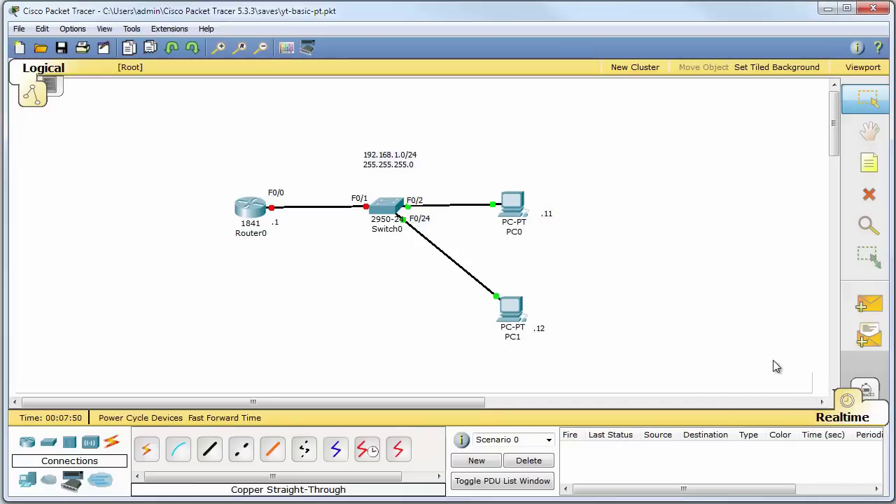
{"action": "left_click", "coordinate": [868, 392]}
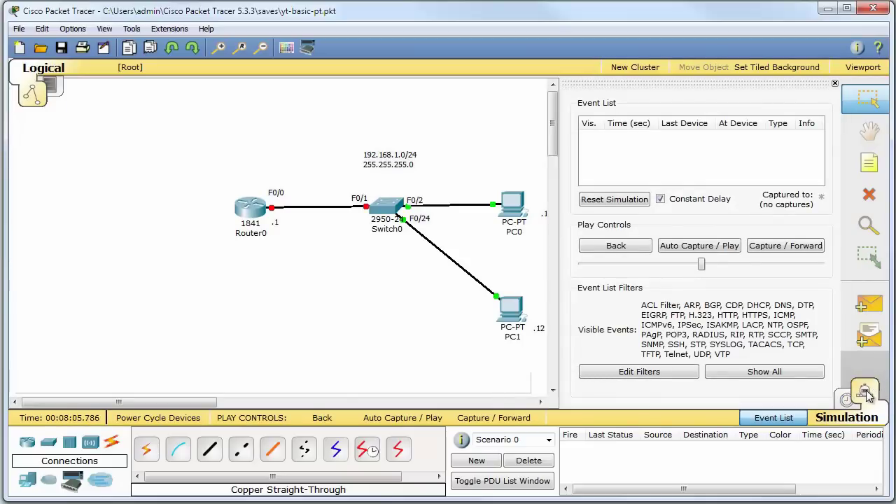
{"action": "left_click", "coordinate": [874, 304]}
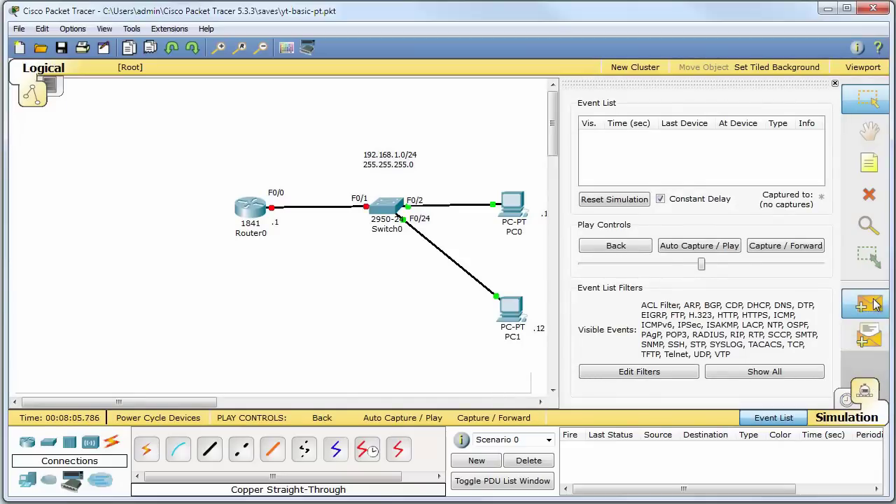
{"action": "left_click", "coordinate": [507, 299]}
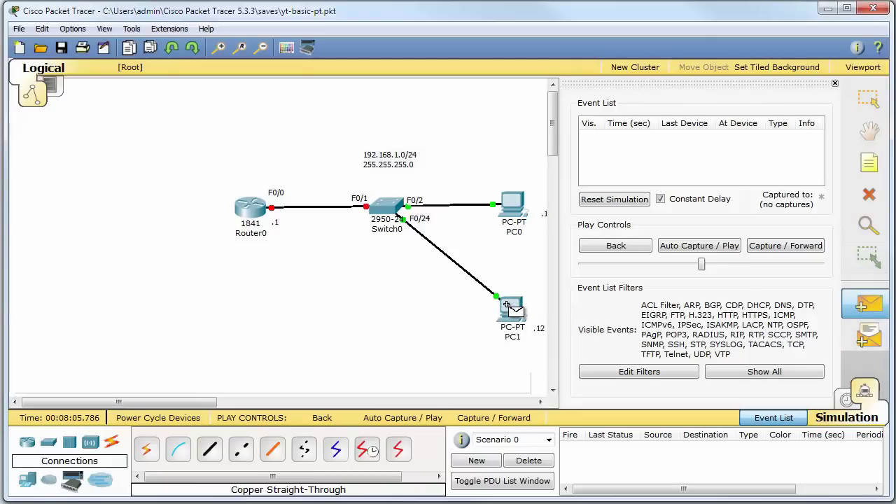
{"action": "left_click", "coordinate": [510, 202]}
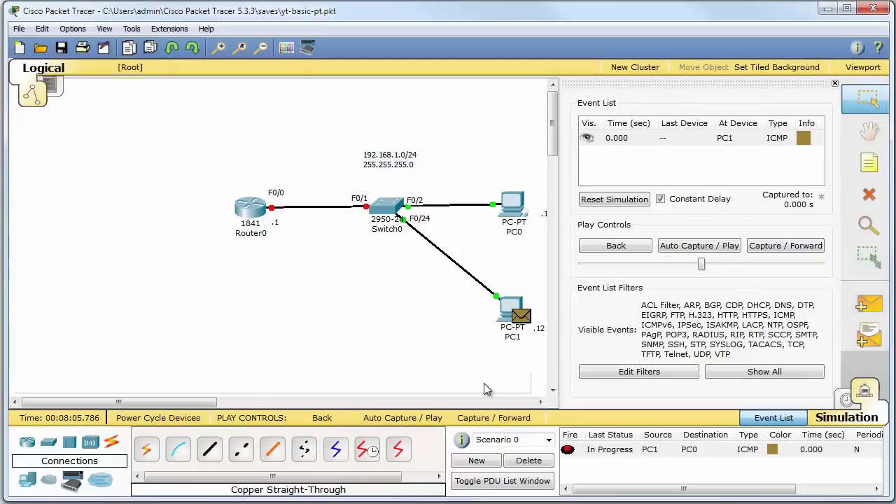
Play then pause the simulation and read the Switch0-to-PC0 packet's inbound and outbound layer explanations
{"action": "left_click", "coordinate": [719, 254]}
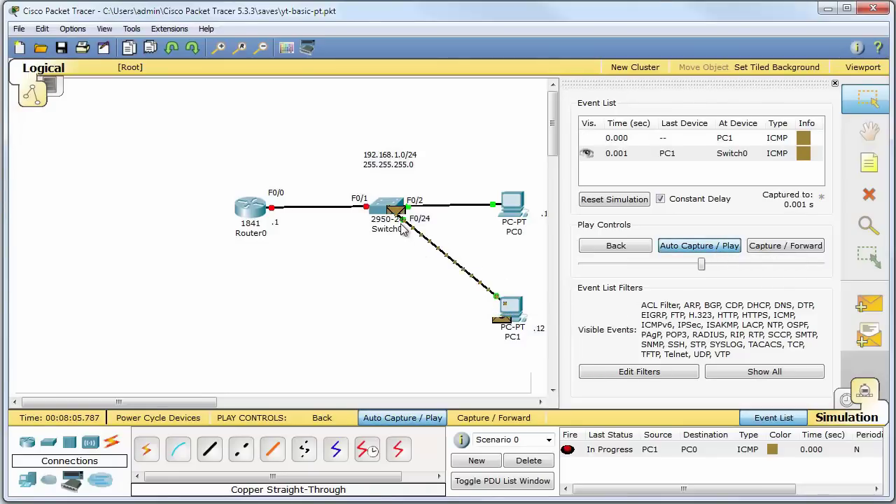
{"action": "mouse_move", "coordinate": [402, 231]}
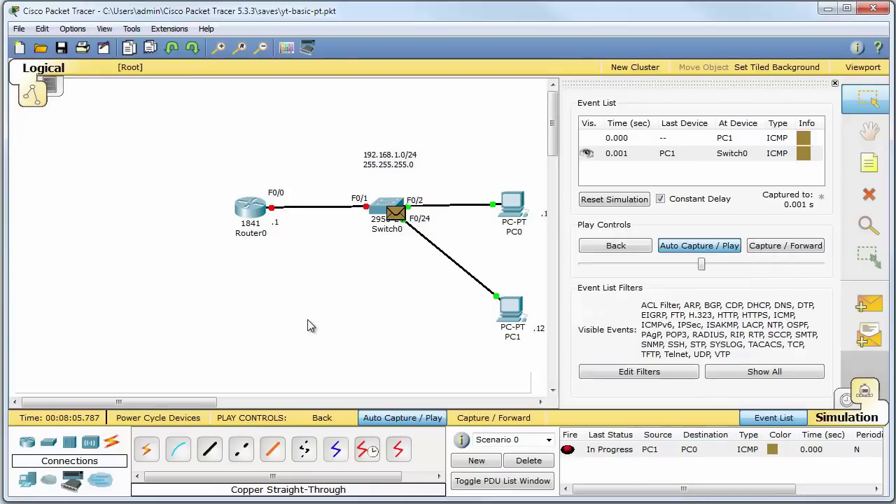
{"action": "left_click", "coordinate": [710, 251]}
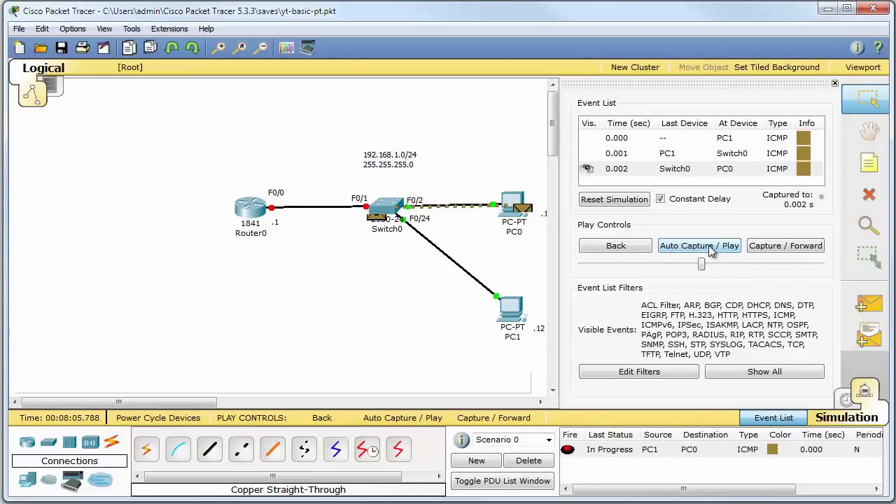
{"action": "left_click", "coordinate": [805, 170]}
{"action": "left_click_drag", "start_coordinate": [136, 2], "coordinate": [680, 60]}
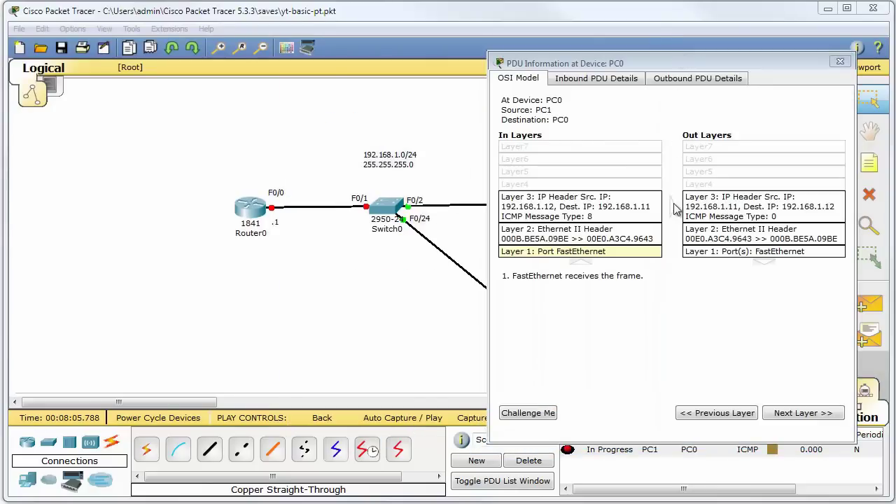
{"action": "left_click", "coordinate": [579, 238]}
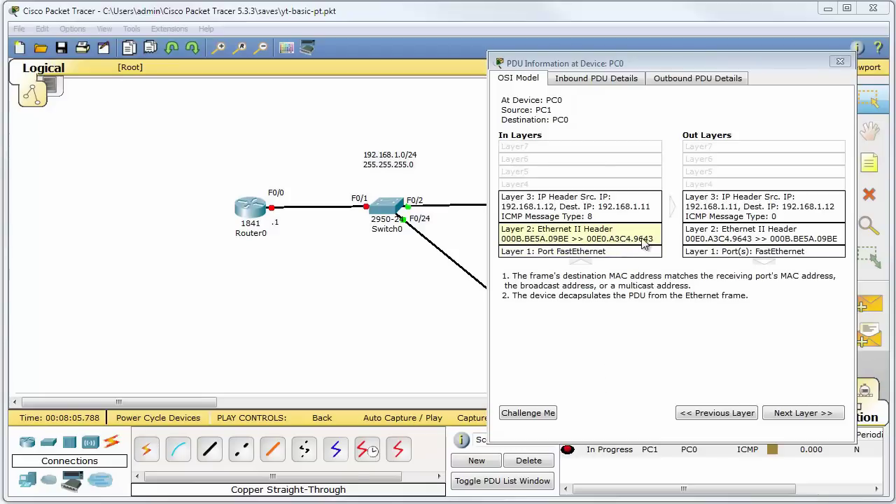
{"action": "left_click", "coordinate": [570, 219]}
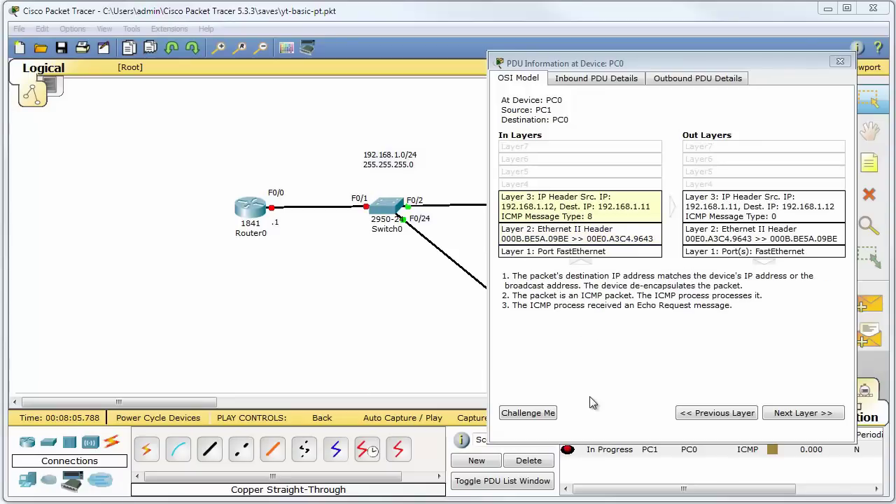
{"action": "left_click", "coordinate": [778, 203]}
{"action": "left_click", "coordinate": [763, 234]}
{"action": "left_click", "coordinate": [763, 251]}
{"action": "left_click", "coordinate": [839, 60]}
Inspect the PC1-to-Switch0 packet at Switch0: Layer 2 explanation, inbound and outbound header details
{"action": "left_click", "coordinate": [707, 156]}
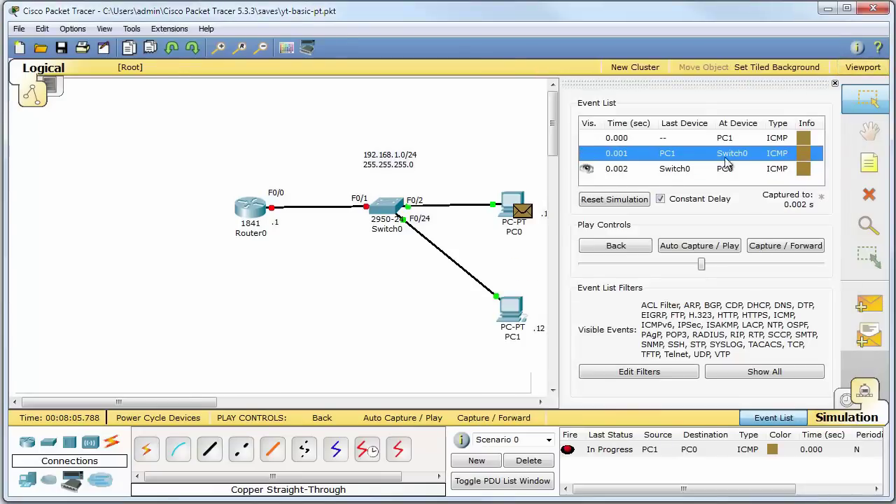
{"action": "left_click", "coordinate": [803, 157]}
{"action": "left_click", "coordinate": [550, 219]}
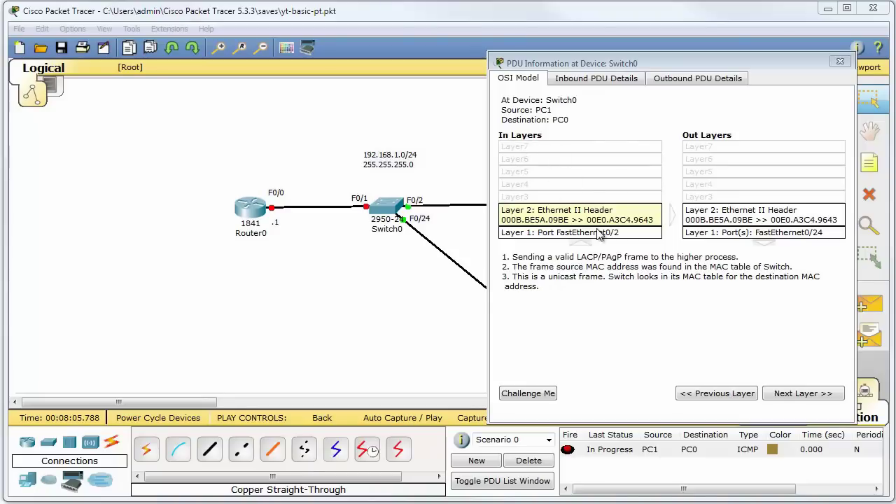
{"action": "left_click", "coordinate": [595, 79]}
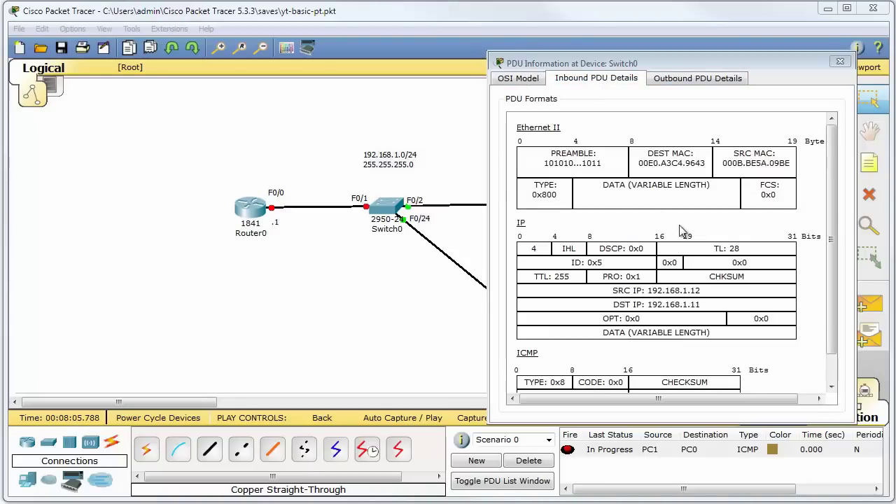
{"action": "scroll", "coordinate": [833, 176], "scroll_direction": "down", "scroll_amount": 2}
{"action": "left_click", "coordinate": [698, 78]}
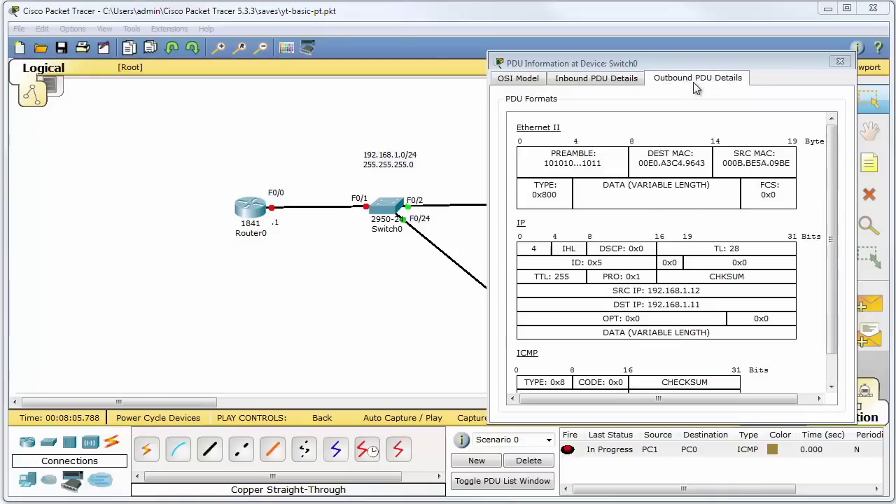
{"action": "scroll", "coordinate": [836, 175], "scroll_direction": "down", "scroll_amount": 2}
{"action": "scroll", "coordinate": [836, 175], "scroll_direction": "up", "scroll_amount": 2}
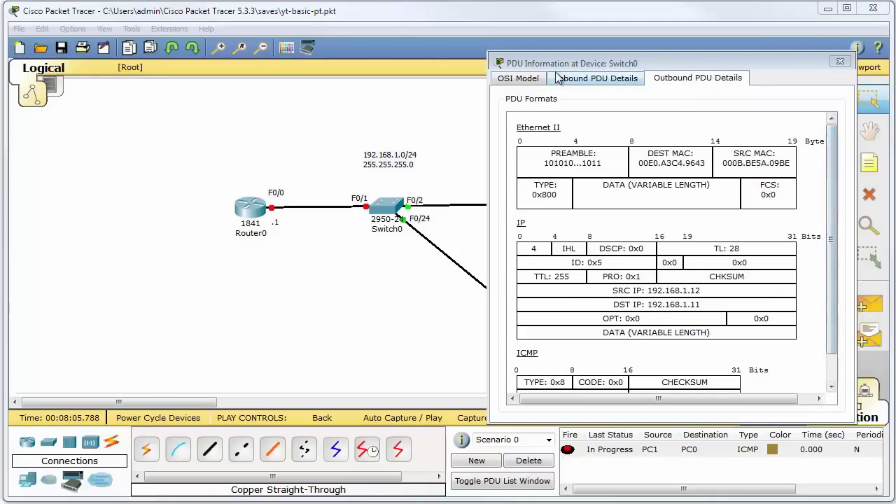
{"action": "left_click", "coordinate": [530, 79]}
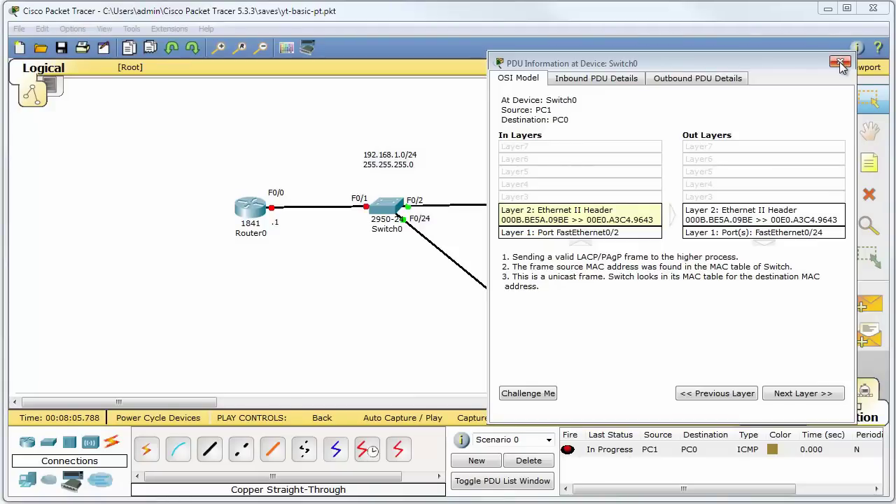
{"action": "left_click", "coordinate": [841, 64]}
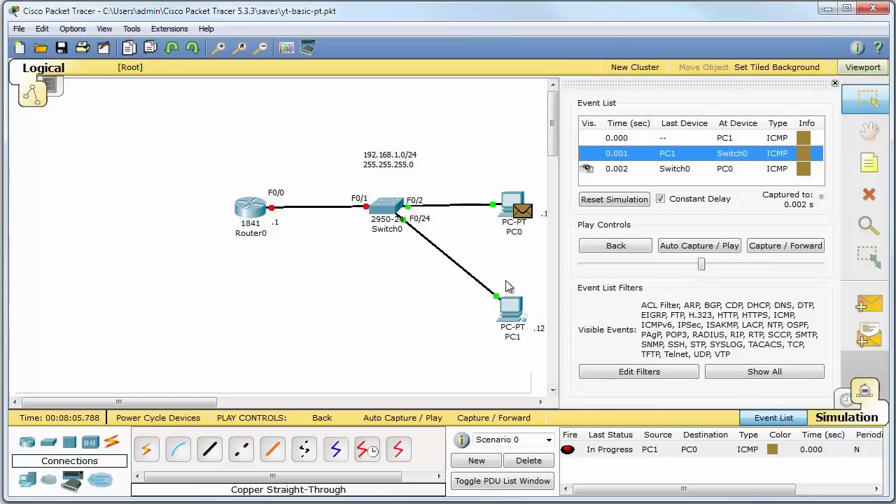
Return to Realtime, delete the PC1-to-PC0 PDU, and nudge the 192.168.1.0/24 note left
{"action": "left_click", "coordinate": [844, 402]}
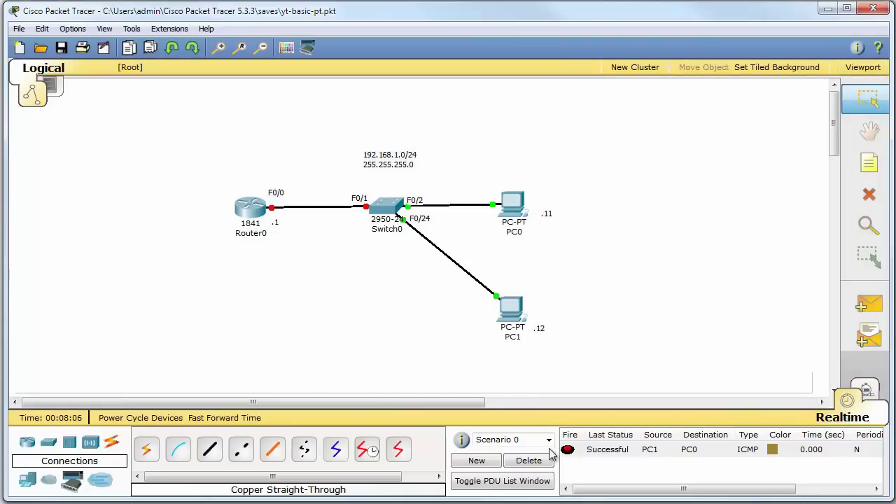
{"action": "left_click", "coordinate": [529, 461]}
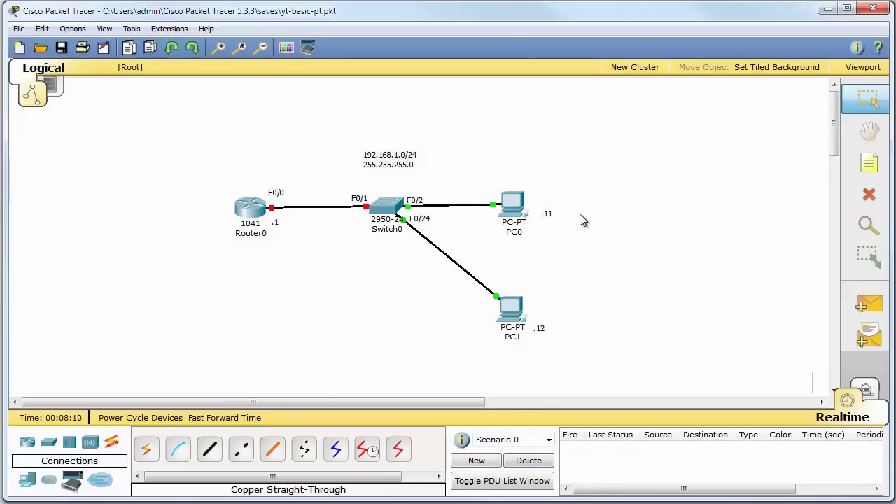
{"action": "left_click_drag", "start_coordinate": [410, 156], "coordinate": [389, 153]}
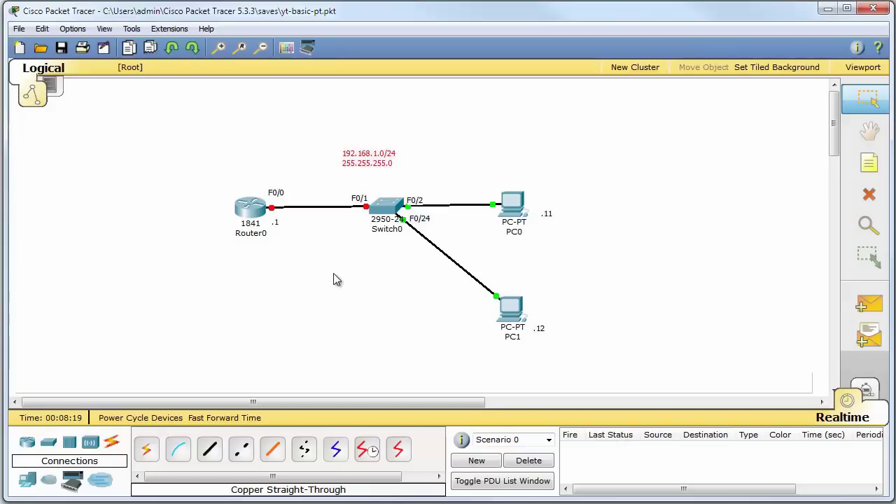
Install the HWIC-4ESW module in Router0's empty slot, adding FastEthernet0/1/0–0/1/3
{"action": "left_click", "coordinate": [250, 210]}
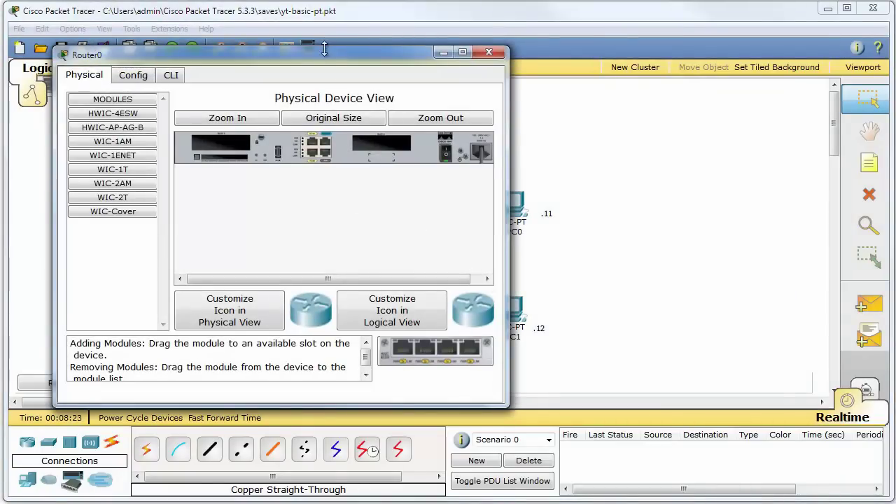
{"action": "left_click_drag", "start_coordinate": [324, 54], "coordinate": [656, 81]}
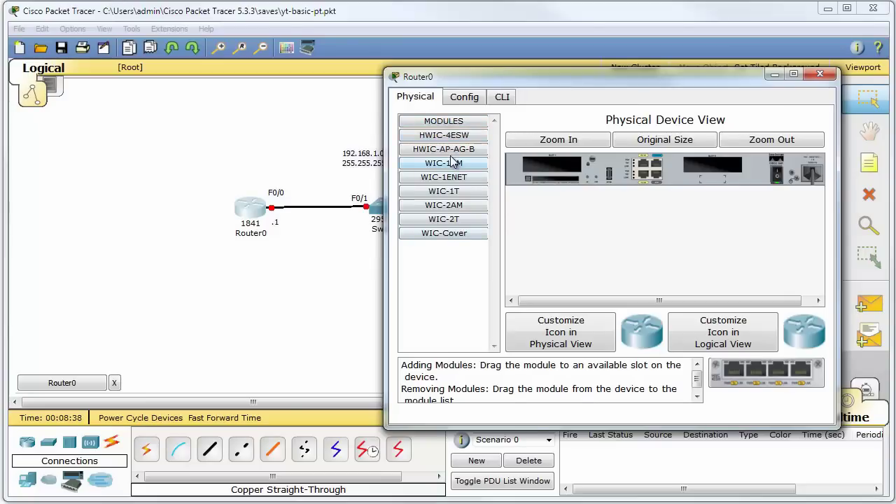
{"action": "left_click", "coordinate": [443, 137]}
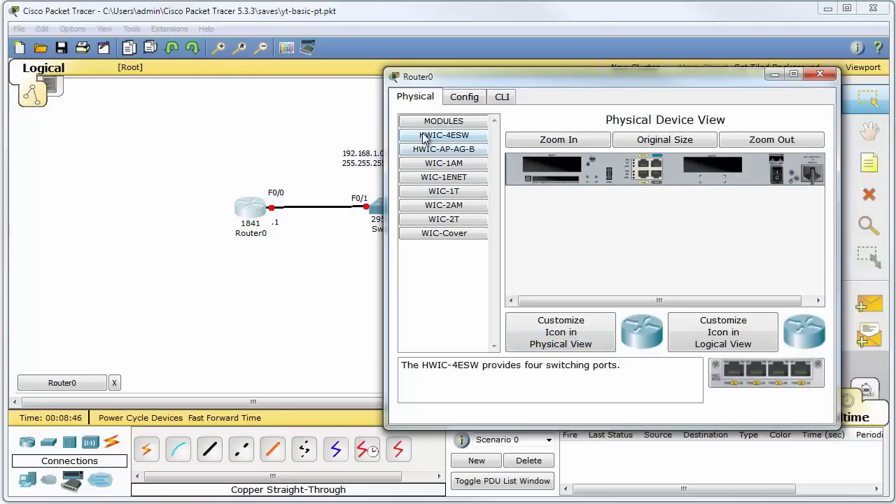
{"action": "left_click_drag", "start_coordinate": [425, 136], "coordinate": [551, 166]}
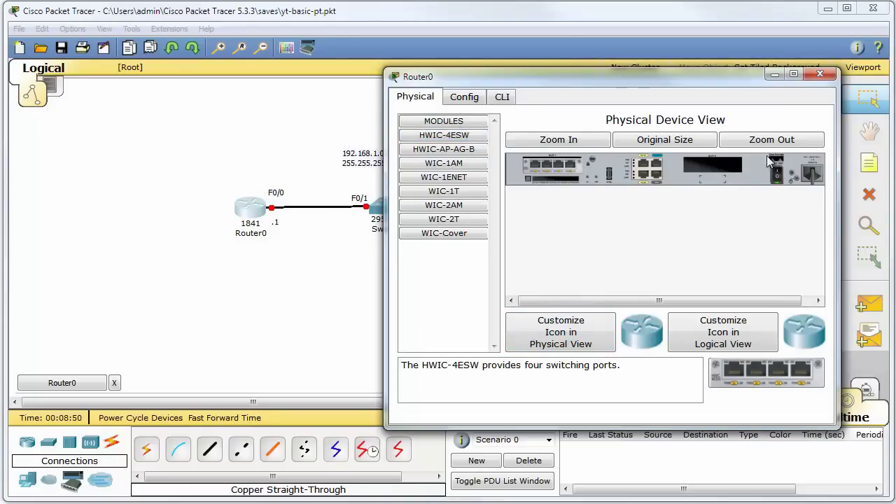
{"action": "left_click", "coordinate": [820, 74]}
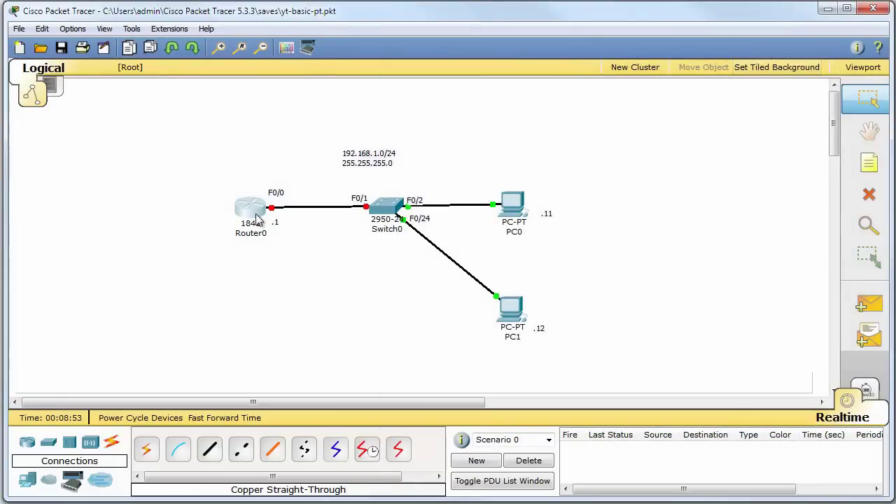
{"action": "mouse_move", "coordinate": [257, 219]}
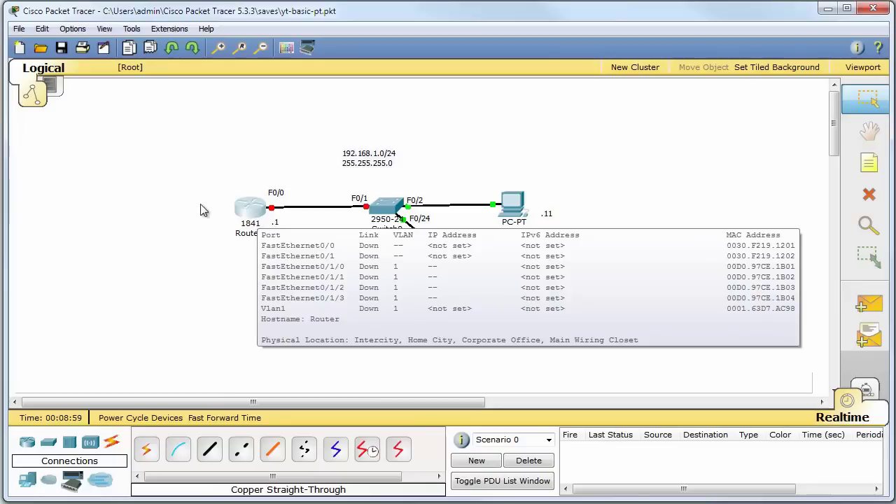
{"action": "left_click", "coordinate": [250, 207]}
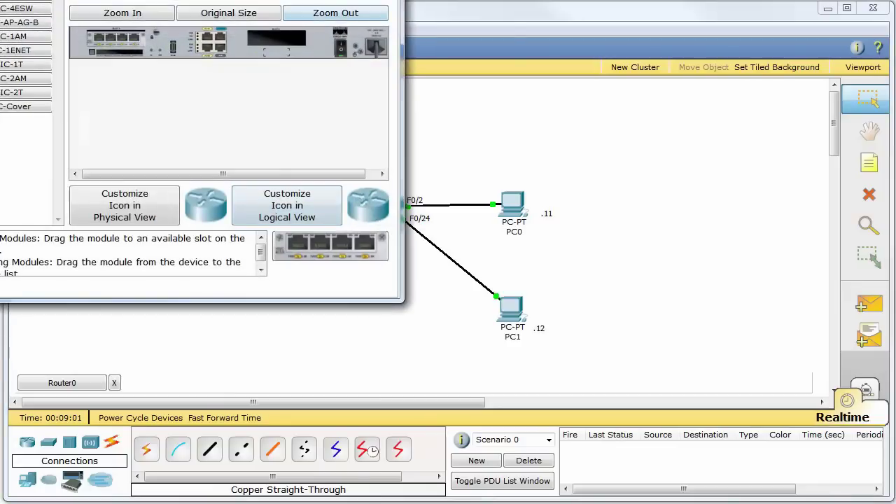
In Router0's CLI, skip the setup dialog and enter privileged then global configuration mode
{"action": "left_click_drag", "start_coordinate": [292, 3], "coordinate": [739, 81]}
{"action": "left_click", "coordinate": [522, 101]}
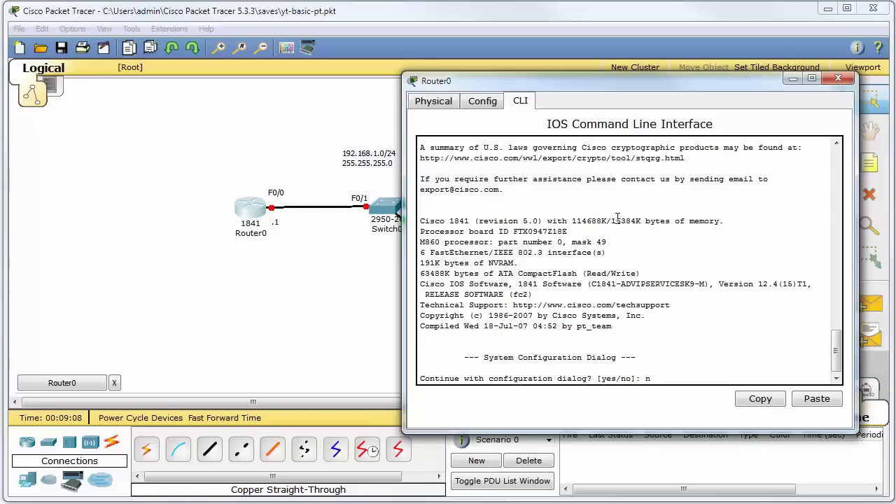
{"action": "key", "text": "Return"}
{"action": "key", "text": "Return"}
{"action": "key", "text": "Return"}
{"action": "key", "text": "Return"}
{"action": "key", "text": "Return"}
{"action": "key", "text": "Return"}
{"action": "key", "text": "Return"}
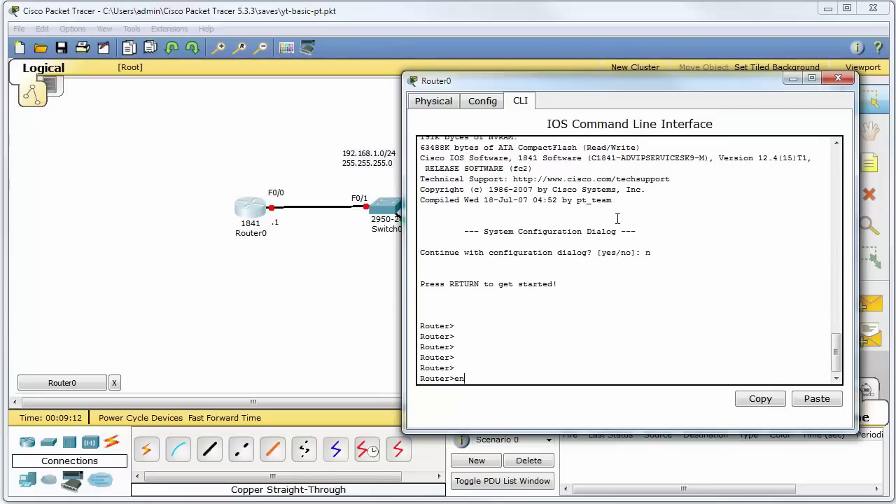
{"action": "type", "text": "en"}
{"action": "key", "text": "Tab"}
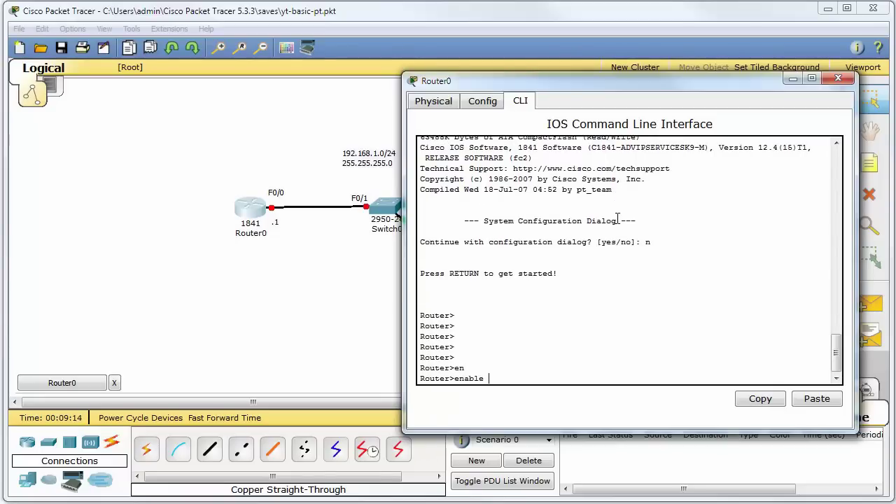
{"action": "key", "text": "Return"}
{"action": "key", "text": "Return"}
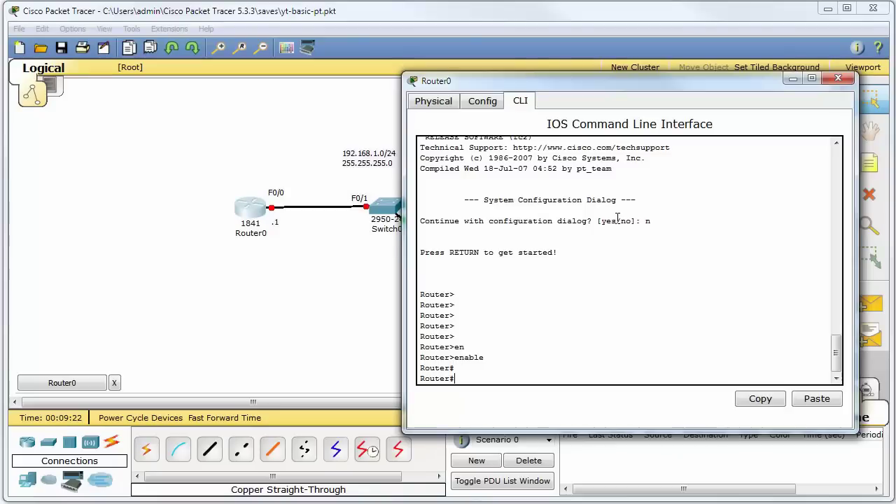
{"action": "key", "text": "Tab"}
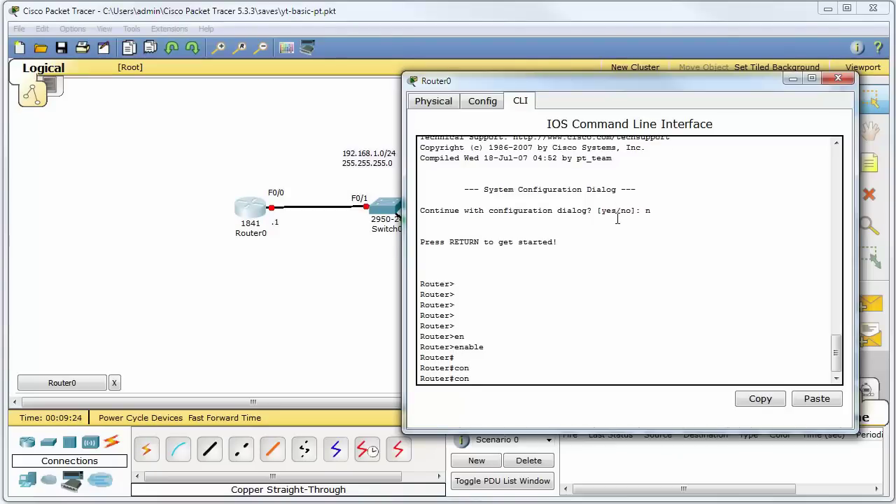
{"action": "type", "text": "f"}
{"action": "key", "text": "Tab"}
{"action": "type", "text": "t"}
{"action": "key", "text": "Tab"}
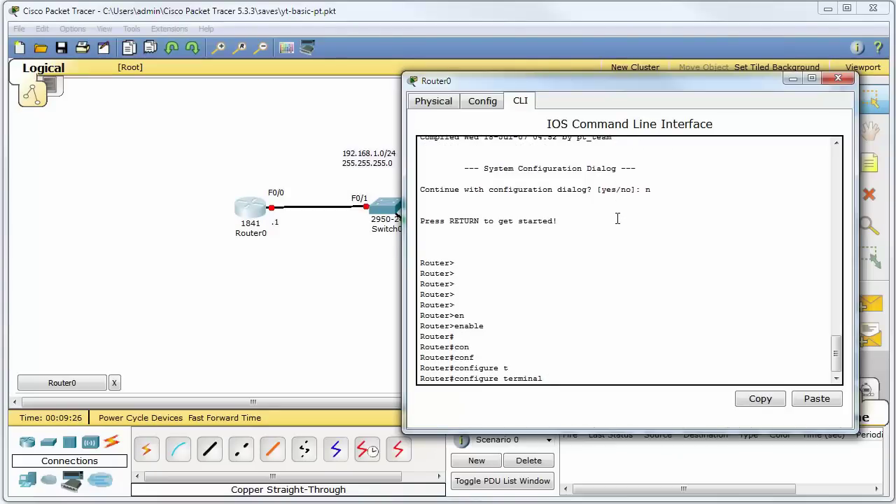
{"action": "key", "text": "Return"}
{"action": "key", "text": "Return"}
{"action": "key", "text": "Return"}
{"action": "key", "text": "Return"}
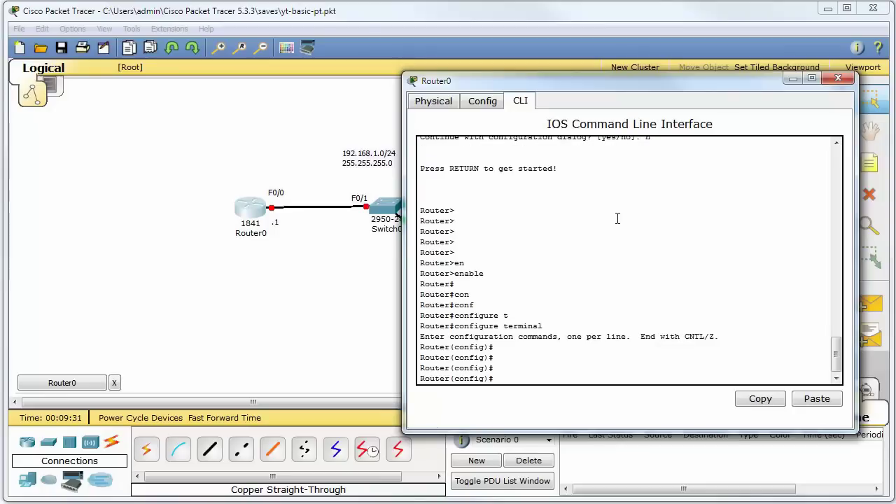
Give FastEthernet0/0 IP 192.168.1.1 255.255.255.0 and enable it with no shutdown
{"action": "type", "text": "int"}
{"action": "key", "text": "Tab"}
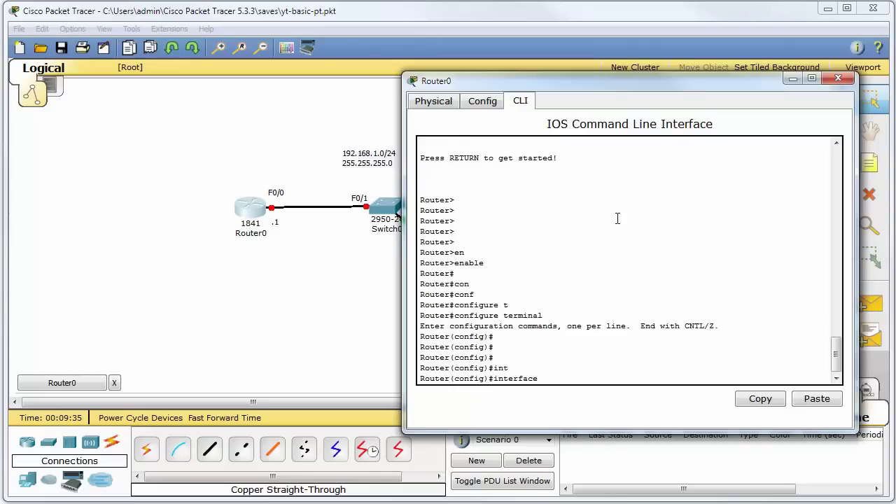
{"action": "type", "text": "f"}
{"action": "key", "text": "Tab"}
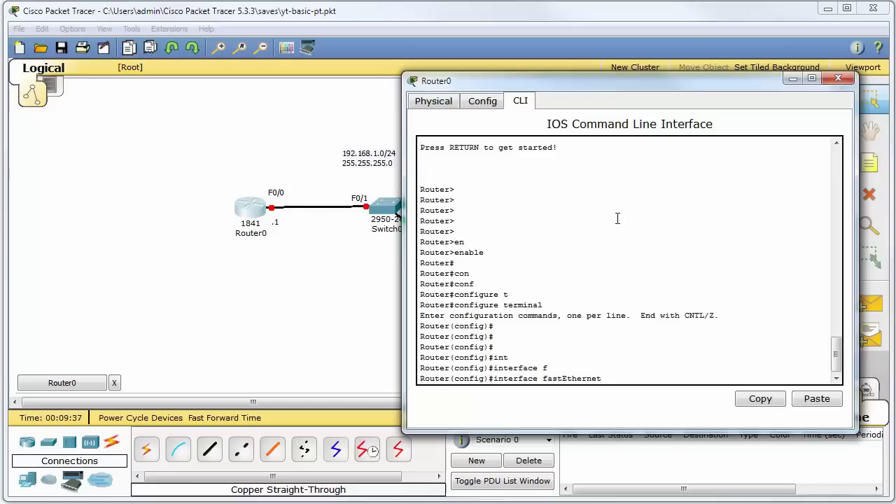
{"action": "type", "text": "0/0"}
{"action": "key", "text": "Return"}
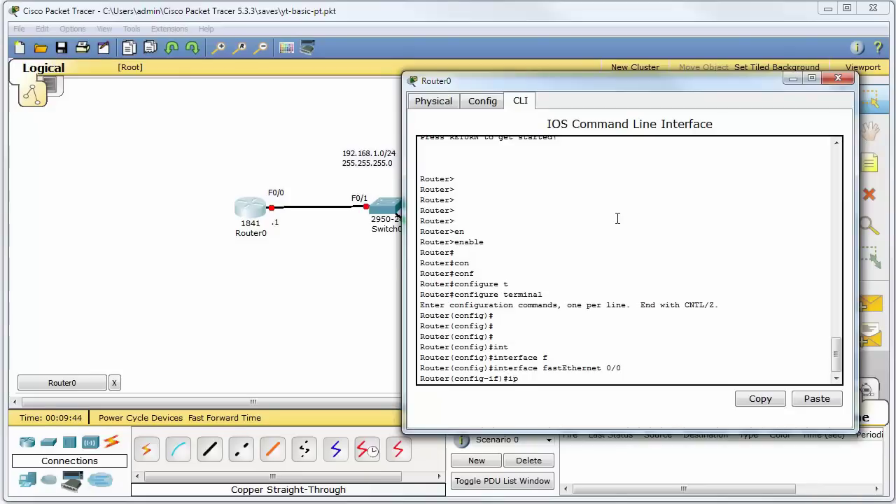
{"action": "type", "text": "dd"}
{"action": "key", "text": "Tab"}
{"action": "type", "text": "192.168."}
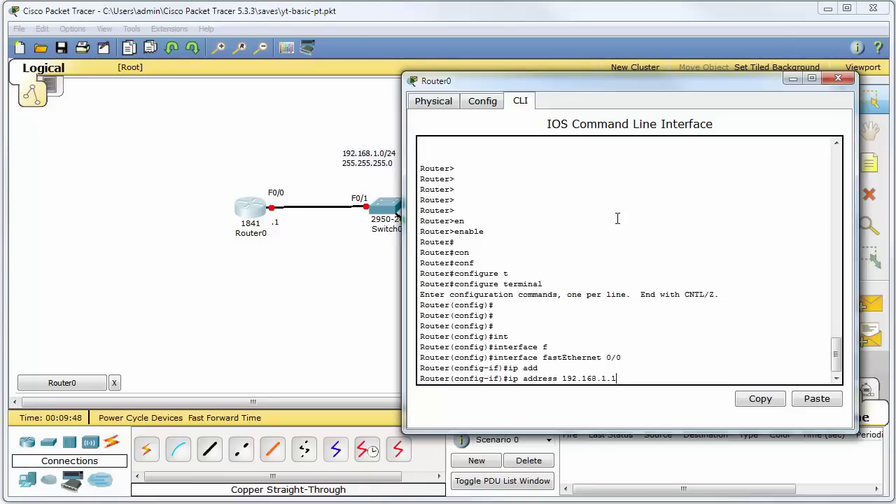
{"action": "type", "text": "1.1 255.255.255.0"}
{"action": "key", "text": "Return"}
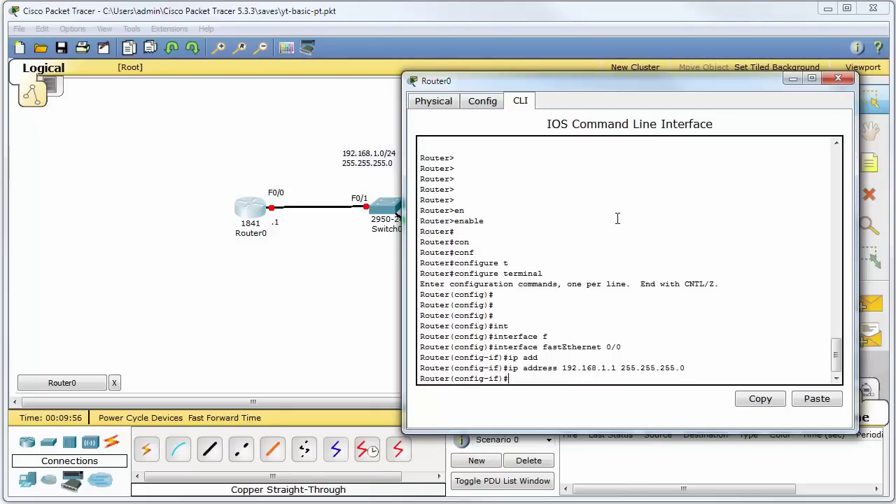
{"action": "type", "text": "no shut"}
{"action": "key", "text": "Return"}
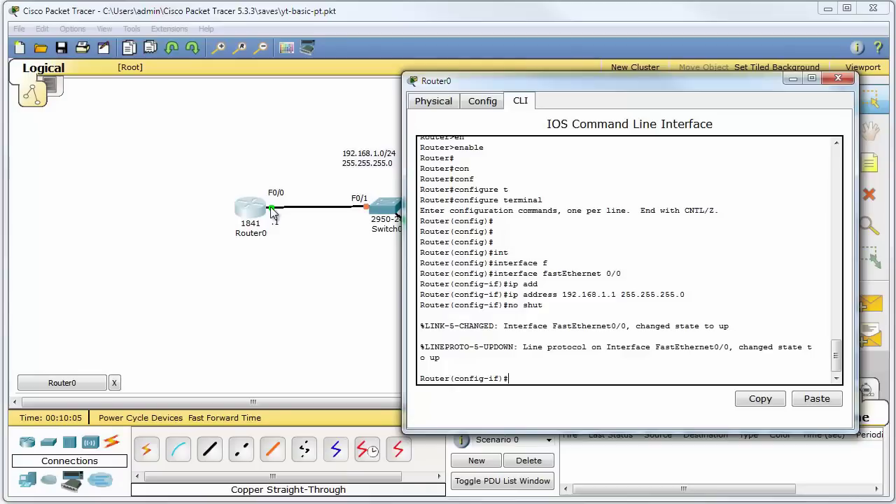
Exit configuration mode and ping 192.168.1.12 from Router0 three times, reaching 100% success
{"action": "left_click", "coordinate": [656, 335]}
{"action": "key", "text": "ctrl+z"}
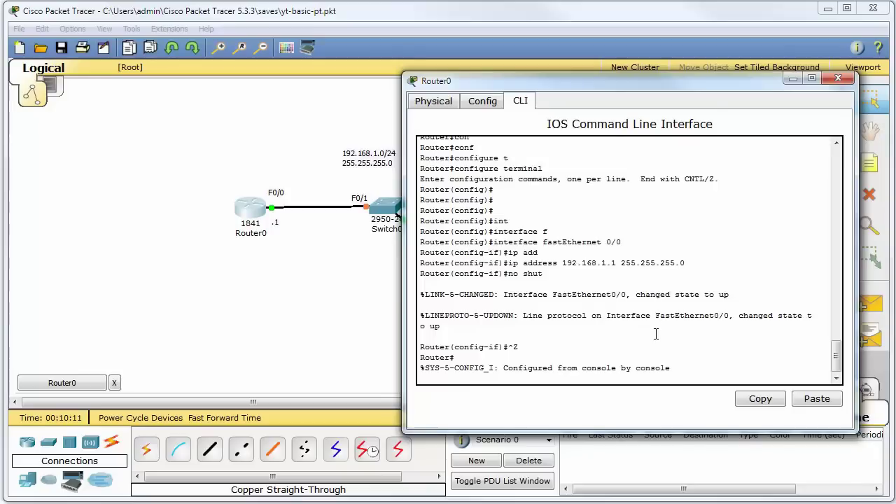
{"action": "left_click_drag", "start_coordinate": [698, 85], "coordinate": [724, 76]}
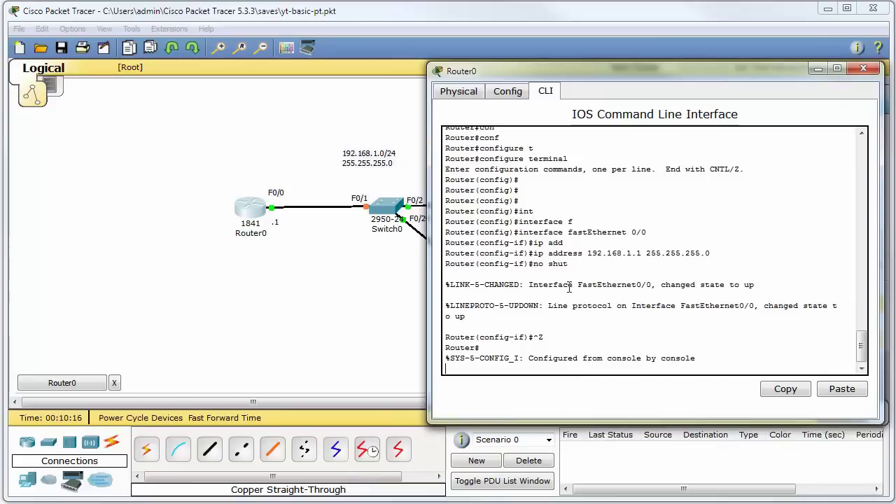
{"action": "key", "text": "Return"}
{"action": "key", "text": "Return"}
{"action": "key", "text": "Return"}
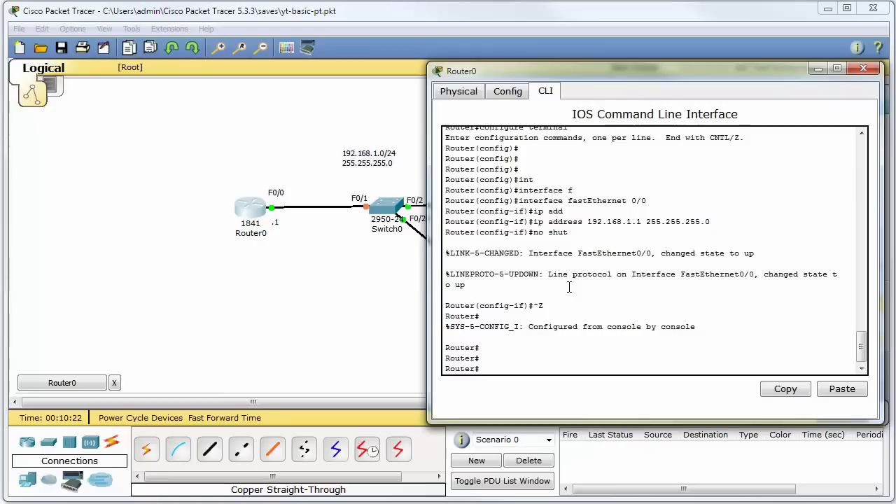
{"action": "type", "text": "ping 192.168.1.12"}
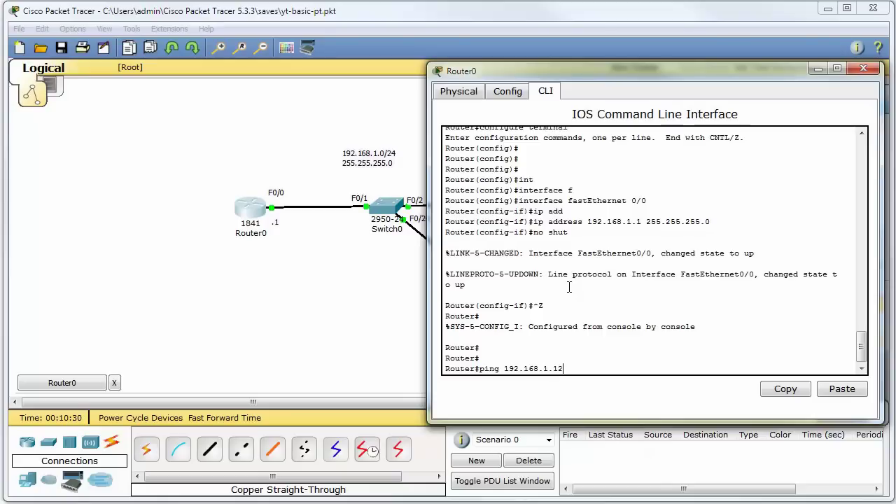
{"action": "key", "text": "Return"}
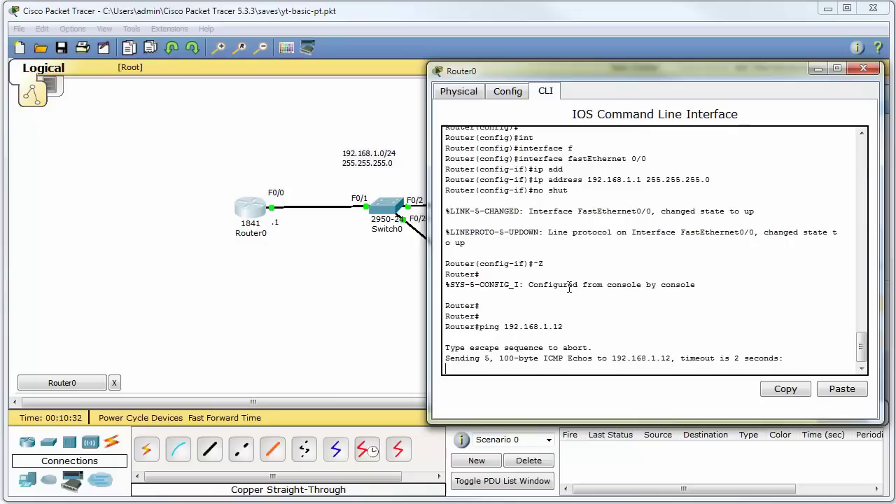
{"action": "key", "text": "Return"}
{"action": "key", "text": "Up"}
{"action": "key", "text": "Return"}
{"action": "key", "text": "Up"}
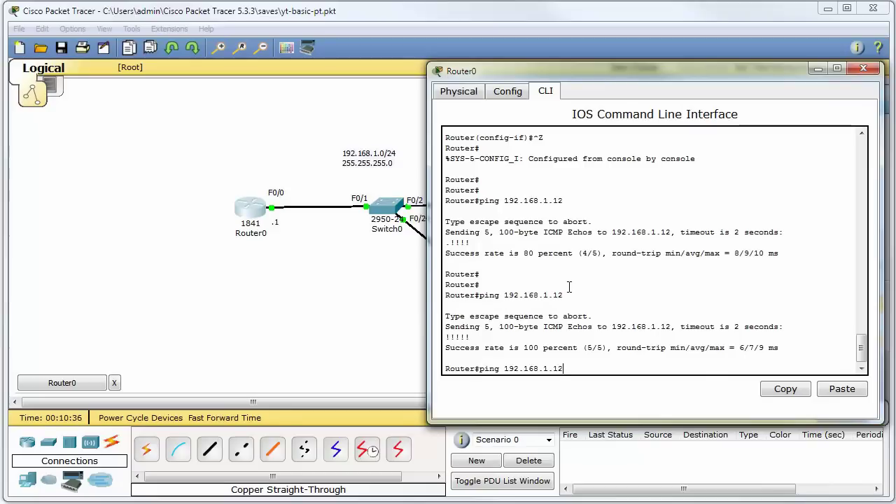
{"action": "key", "text": "Return"}
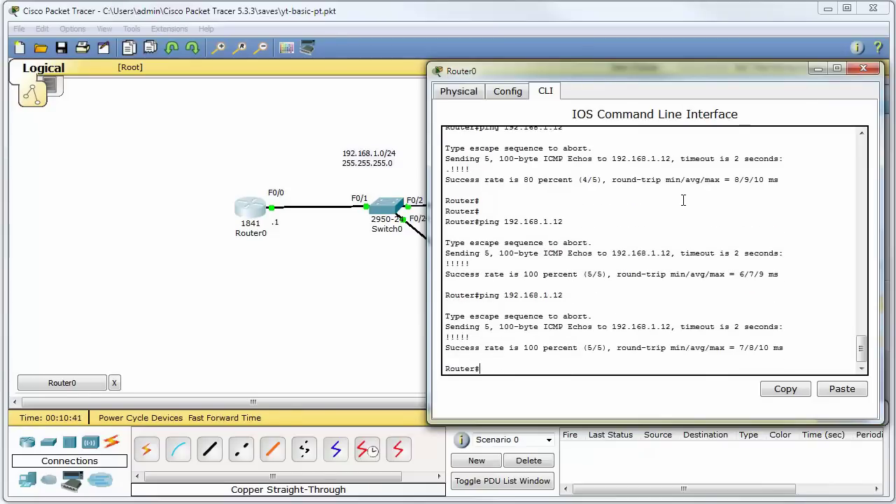
Enter configuration for Router0's vty lines 0 to 15
{"action": "type", "text": "conf t"}
{"action": "key", "text": "Return"}
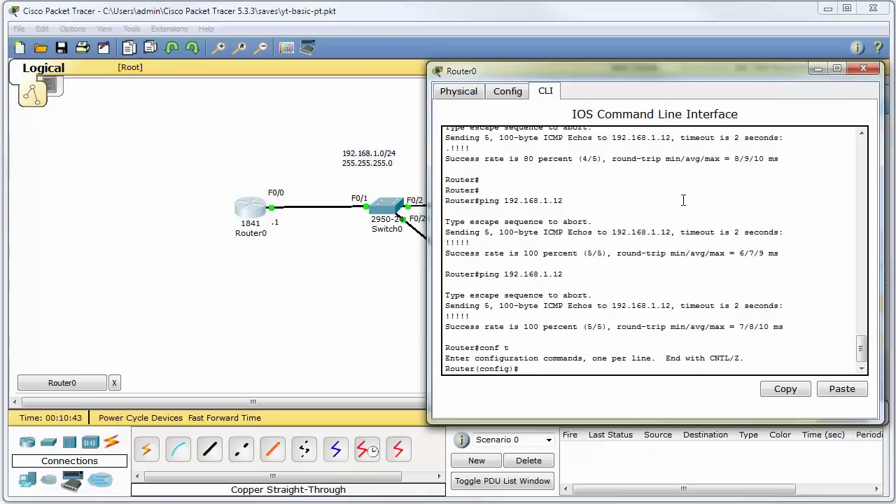
{"action": "type", "text": "lin"}
{"action": "key", "text": "Tab"}
{"action": "type", "text": "vt"}
{"action": "key", "text": "Tab"}
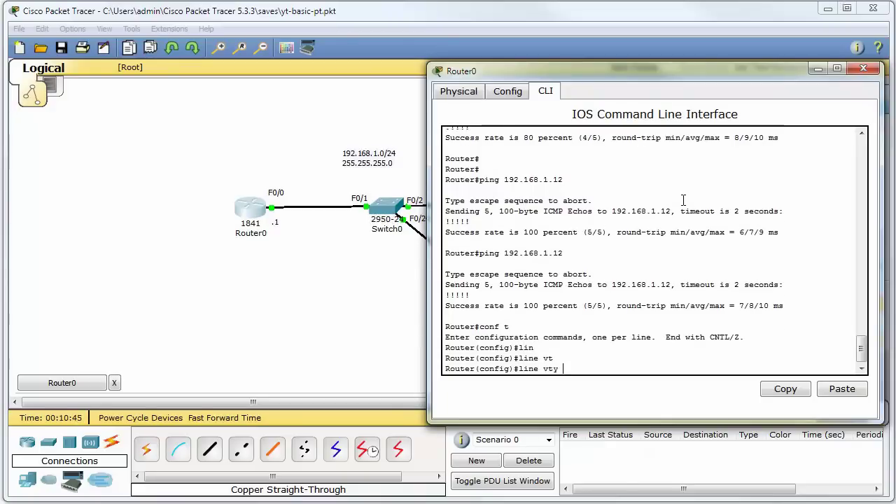
{"action": "type", "text": "?"}
{"action": "type", "text": "0 15"}
{"action": "key", "text": "Return"}
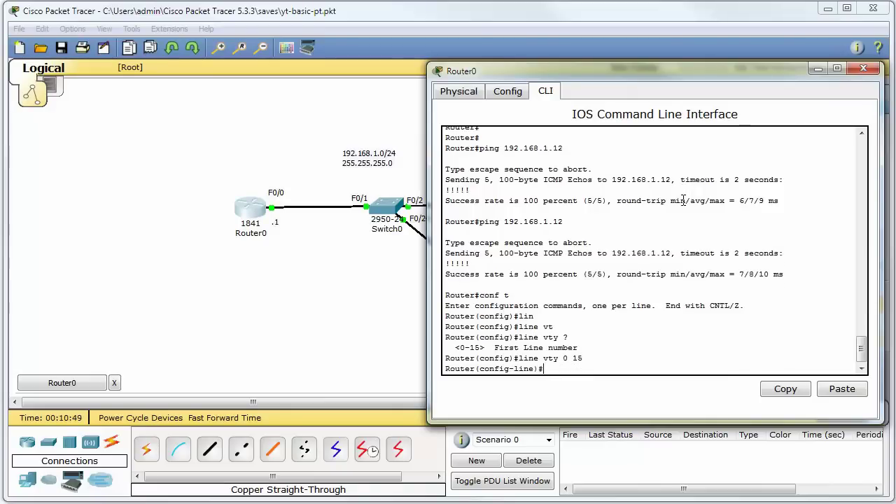
Require login with a vty password on those lines, exit configuration, and open PC0
{"action": "type", "text": "login"}
{"action": "key", "text": "Return"}
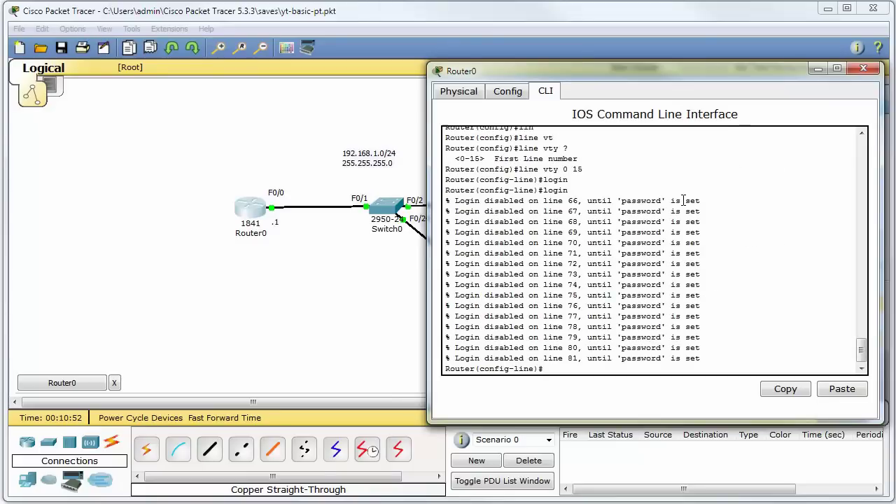
{"action": "type", "text": "pas"}
{"action": "key", "text": "Tab"}
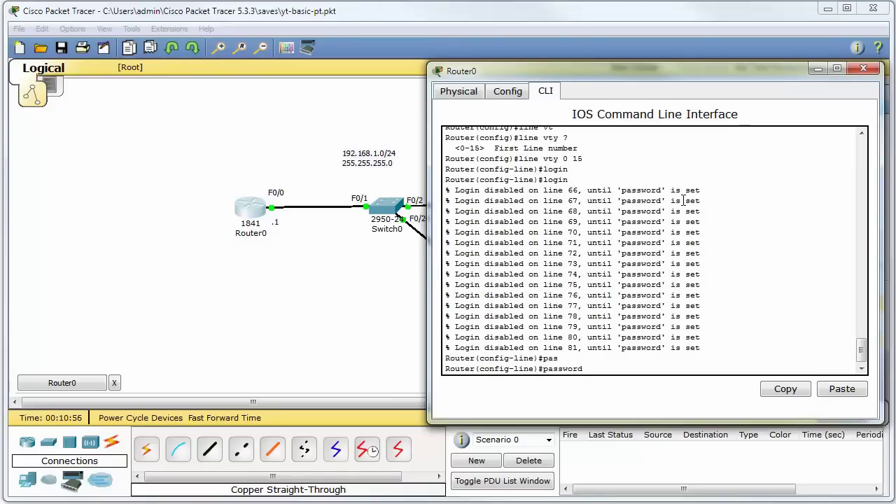
{"action": "type", "text": "cisc"}
{"action": "type", "text": "o"}
{"action": "key", "text": "Return"}
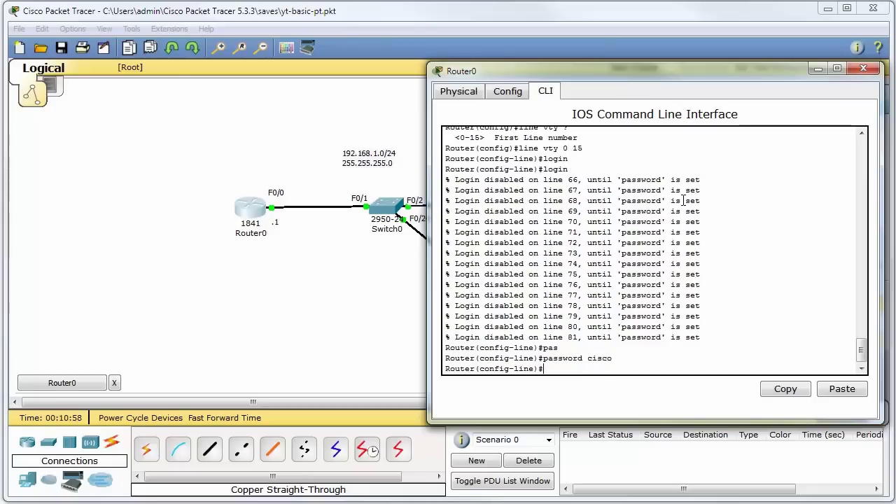
{"action": "key", "text": "ctrl+z"}
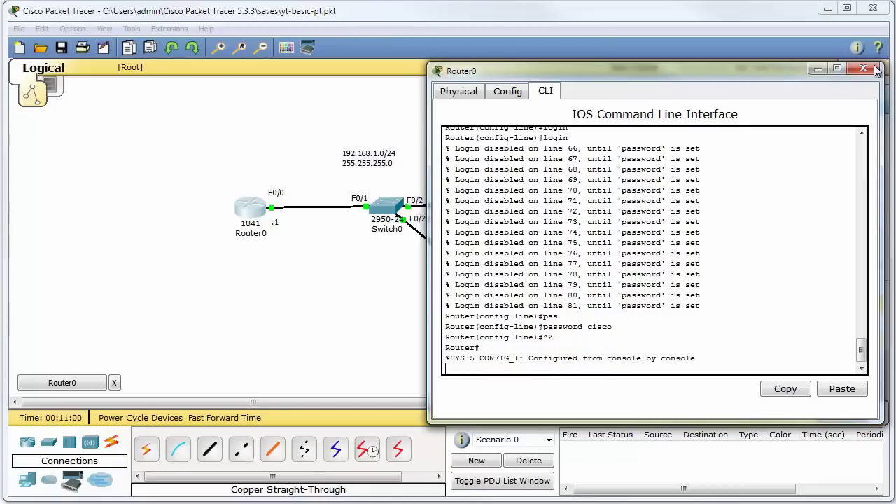
{"action": "left_click", "coordinate": [863, 68]}
{"action": "left_click", "coordinate": [512, 205]}
Telnet from PC0's command prompt to 192.168.1.1, log in, and attempt enable
{"action": "left_click_drag", "start_coordinate": [266, 5], "coordinate": [698, 83]}
{"action": "left_click", "coordinate": [721, 156]}
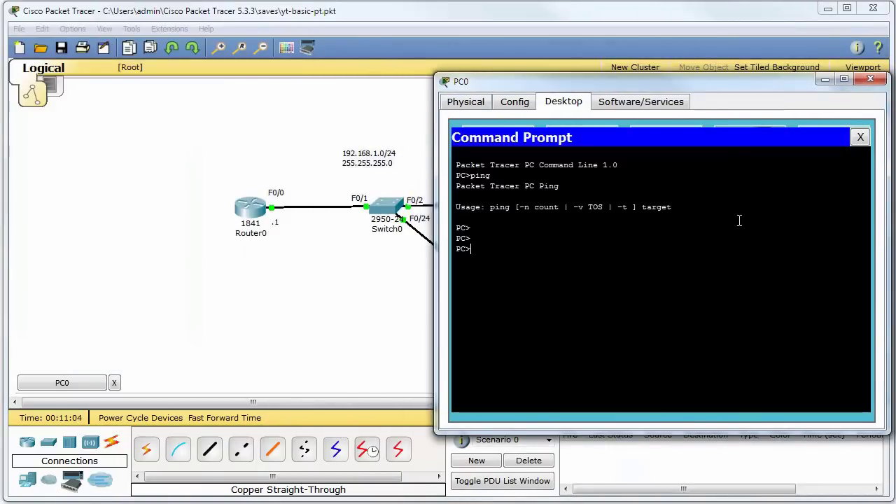
{"action": "type", "text": "telnet 192.16"}
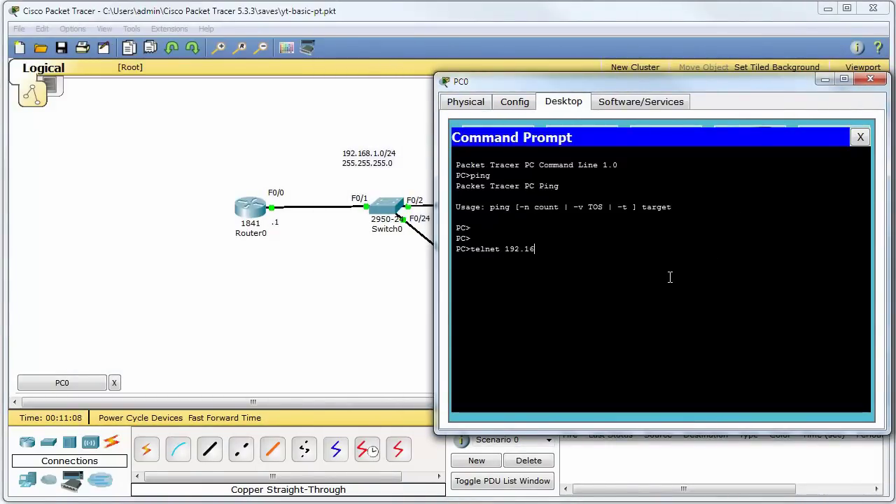
{"action": "type", "text": "8.1.1"}
{"action": "key", "text": "Return"}
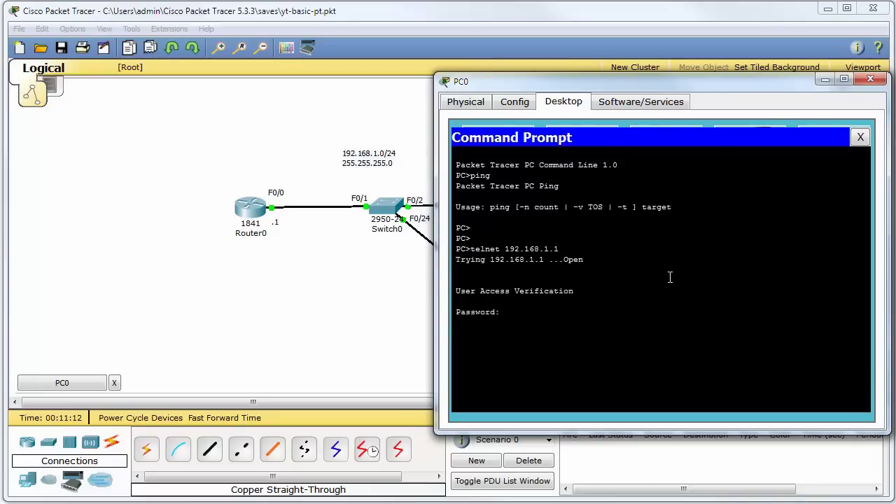
{"action": "key", "text": "Return"}
{"action": "type", "text": "en"}
{"action": "key", "text": "Tab"}
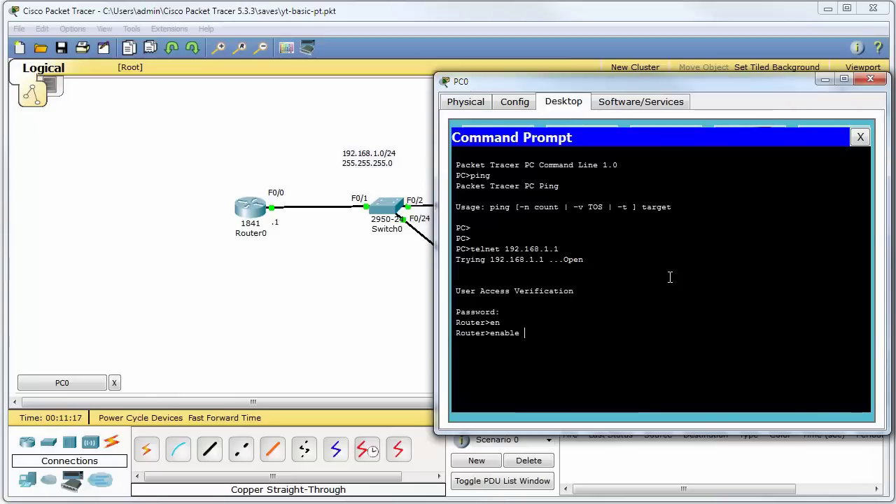
{"action": "key", "text": "Return"}
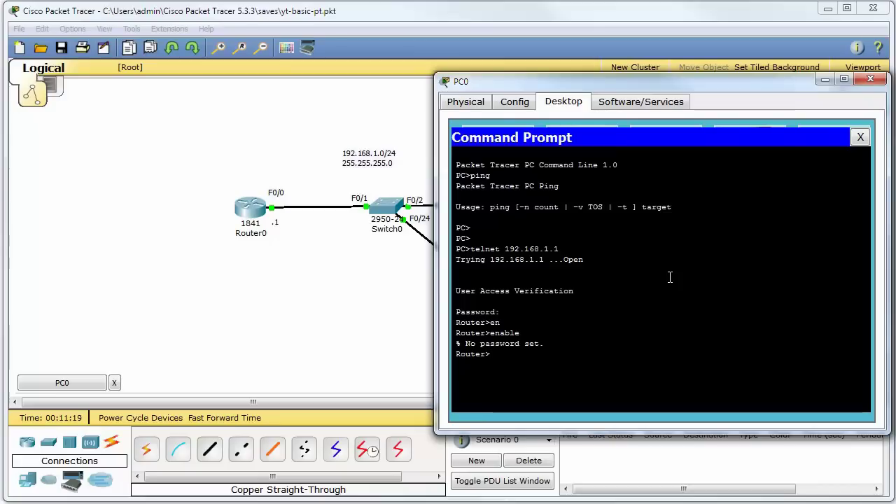
Open Router0's command line and enter global configuration mode with conf t
{"action": "left_click", "coordinate": [250, 208]}
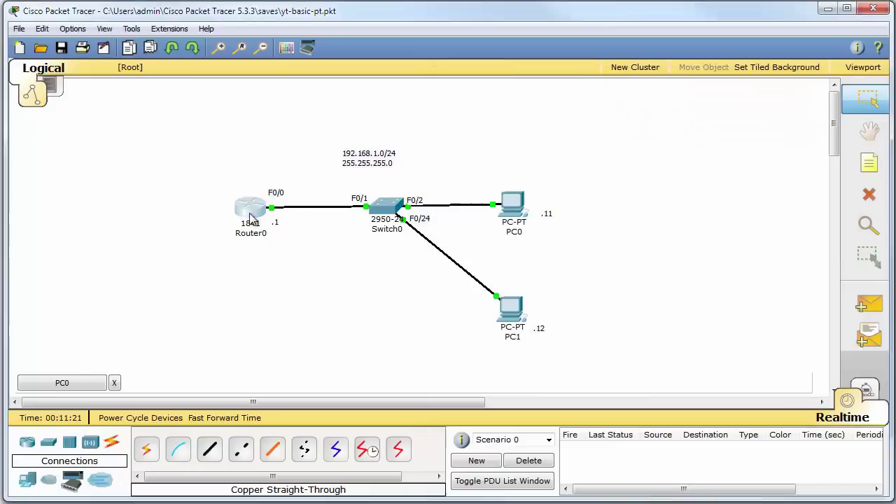
{"action": "left_click_drag", "start_coordinate": [246, 62], "coordinate": [473, 62]}
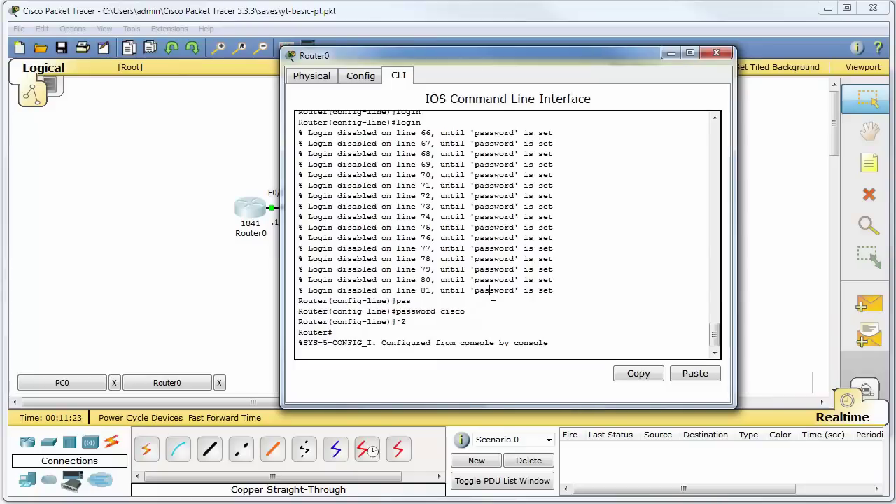
{"action": "key", "text": "Return"}
{"action": "key", "text": "Return"}
{"action": "key", "text": "Return"}
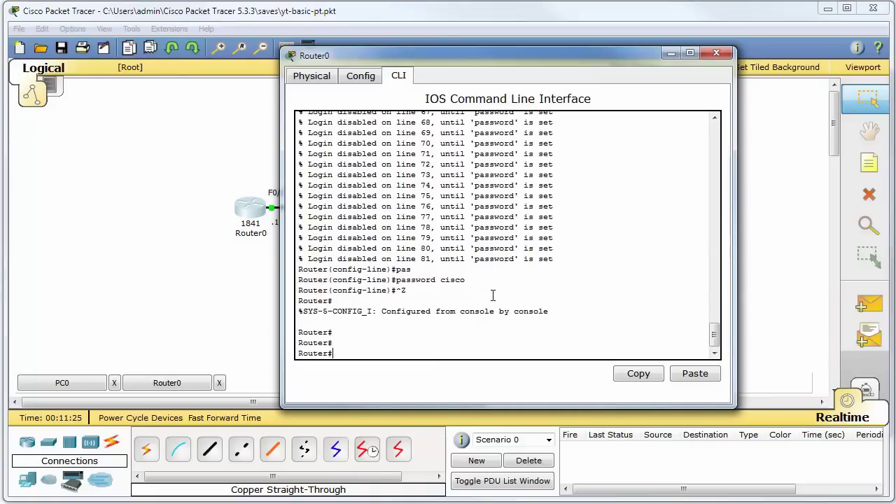
{"action": "type", "text": "conf t"}
{"action": "key", "text": "Return"}
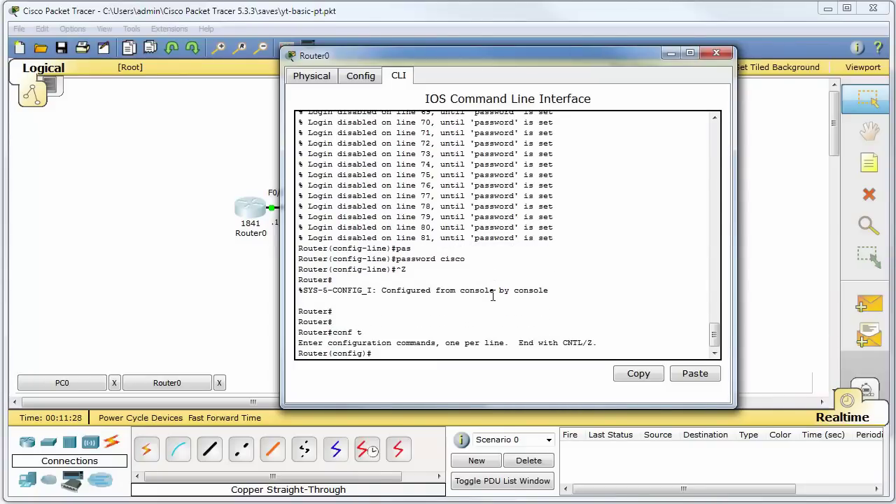
Set an enable secret password on Router0, exit configuration mode, and close its window
{"action": "type", "text": "en"}
{"action": "key", "text": "Tab"}
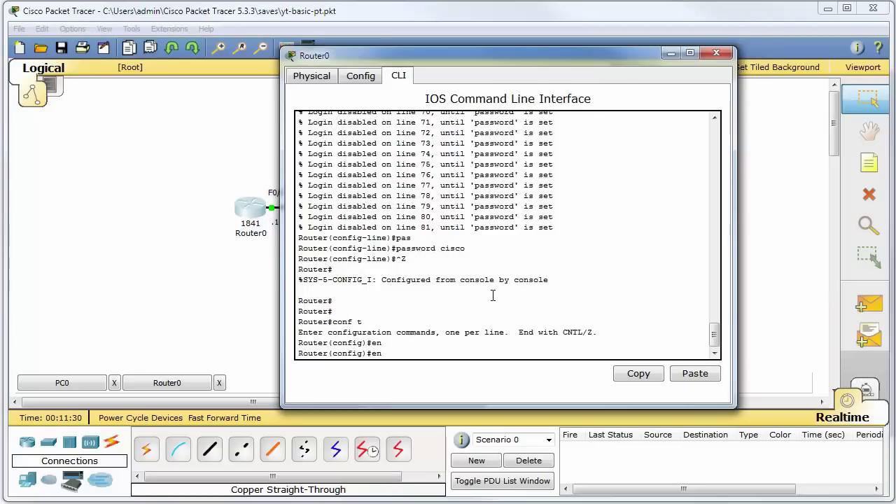
{"action": "type", "text": "a"}
{"action": "key", "text": "Tab"}
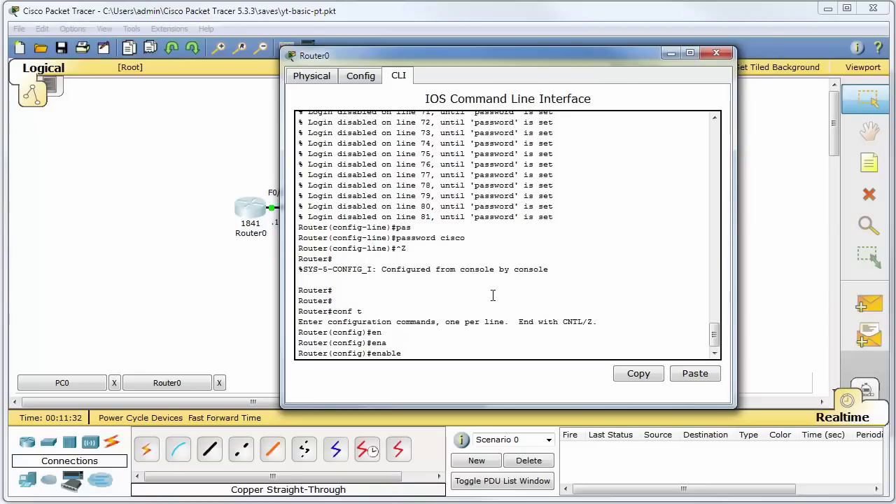
{"action": "type", "text": "se"}
{"action": "key", "text": "Tab"}
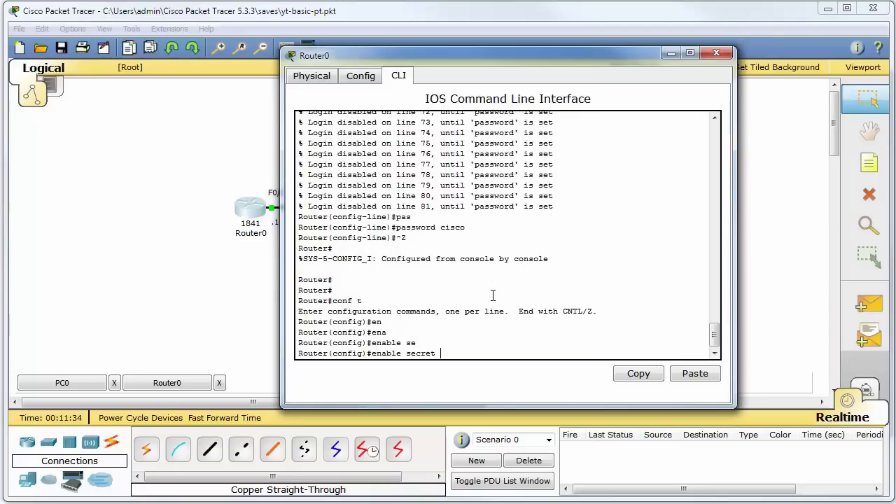
{"action": "type", "text": "cisco"}
{"action": "key", "text": "Return"}
{"action": "key", "text": "ctrl+z"}
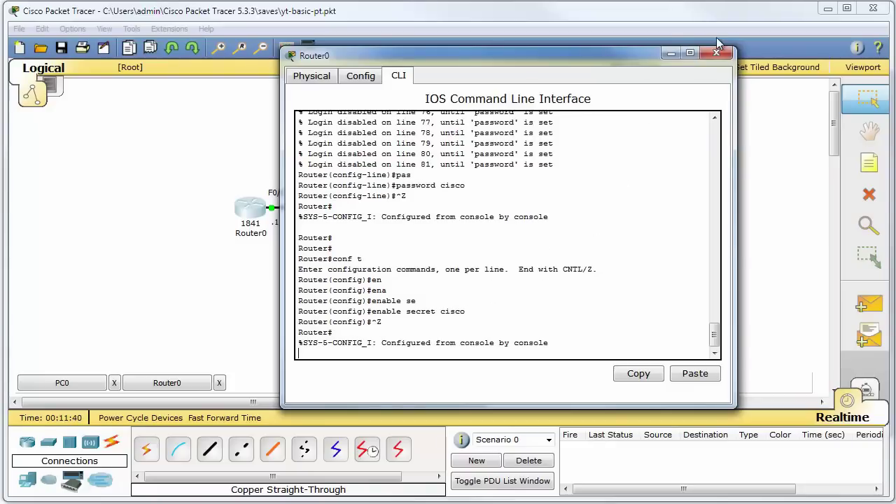
{"action": "left_click", "coordinate": [723, 46]}
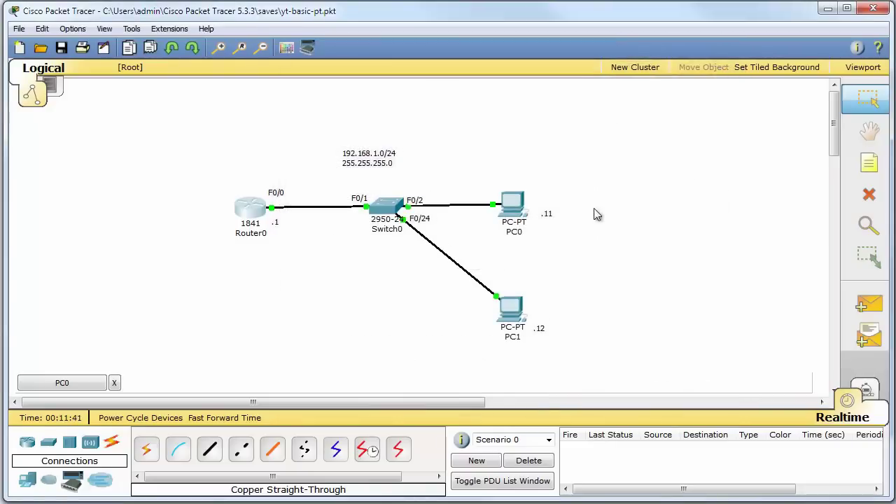
Enter privileged mode over PC0's telnet session with the enable secret, then exit and close PC0
{"action": "left_click", "coordinate": [515, 308]}
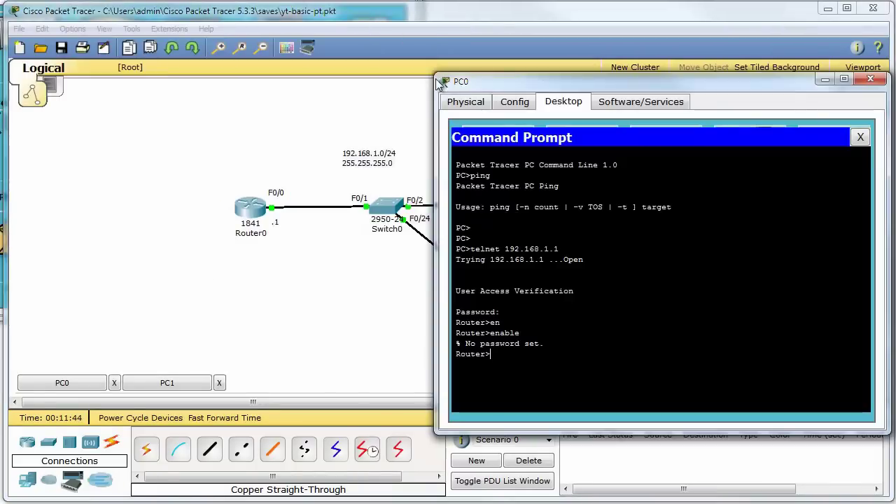
{"action": "type", "text": "enable"}
{"action": "key", "text": "Return"}
{"action": "type", "text": "cisco"}
{"action": "key", "text": "Return"}
{"action": "key", "text": "Return"}
{"action": "key", "text": "Return"}
{"action": "type", "text": "exi"}
{"action": "key", "text": "Return"}
{"action": "left_click", "coordinate": [870, 81]}
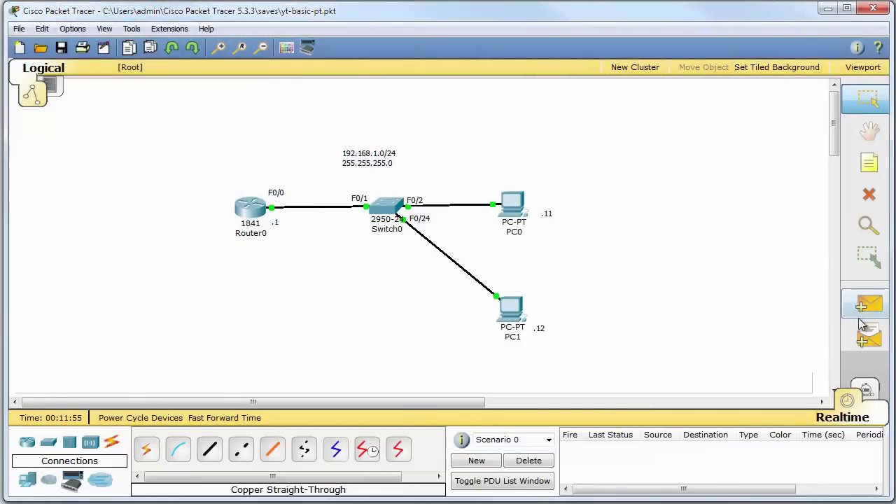
{"action": "left_click", "coordinate": [866, 390]}
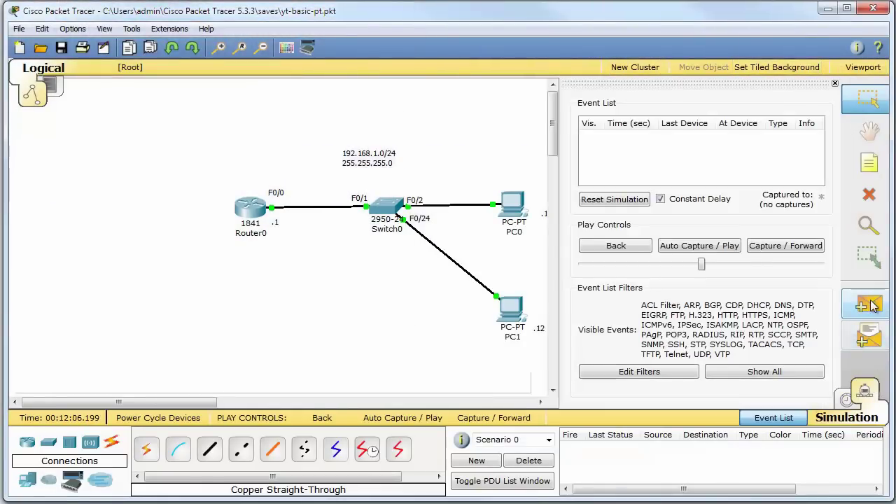
{"action": "left_click", "coordinate": [873, 302]}
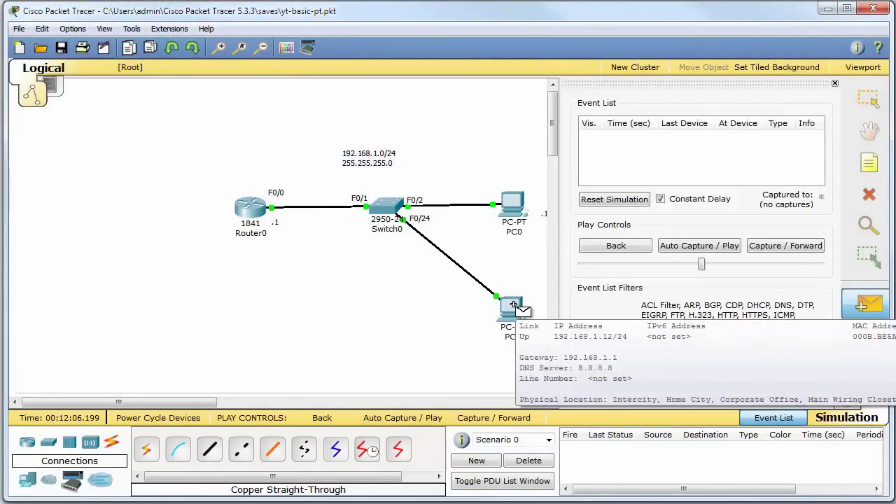
{"action": "left_click", "coordinate": [514, 206]}
{"action": "left_click", "coordinate": [250, 209]}
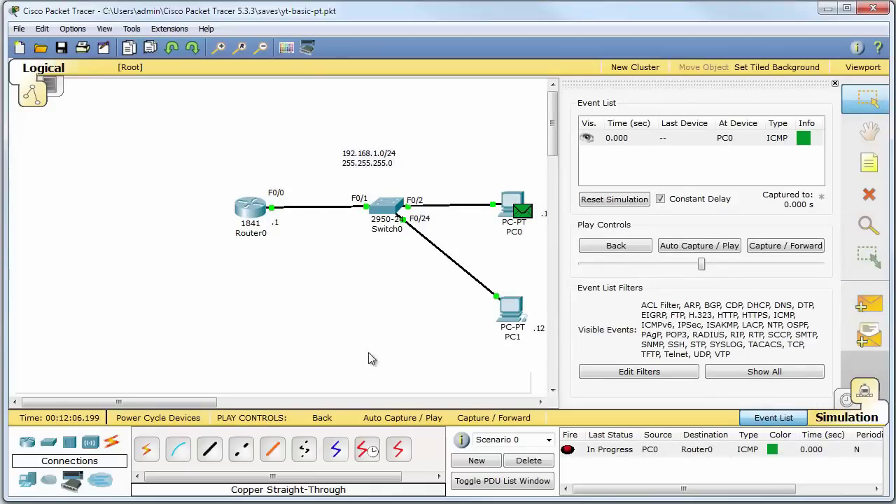
{"action": "left_click", "coordinate": [698, 246]}
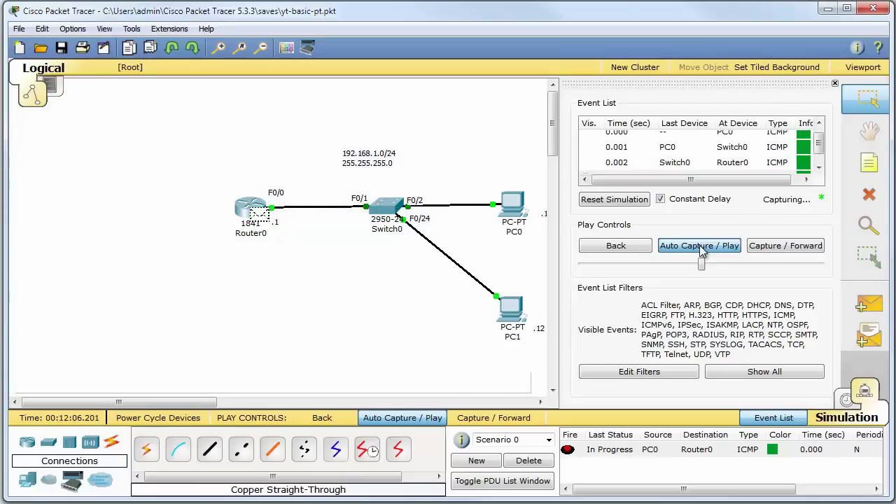
{"action": "left_click", "coordinate": [528, 461]}
Queue a simple ICMP ping from PC1 to Router0
{"action": "left_click", "coordinate": [878, 302]}
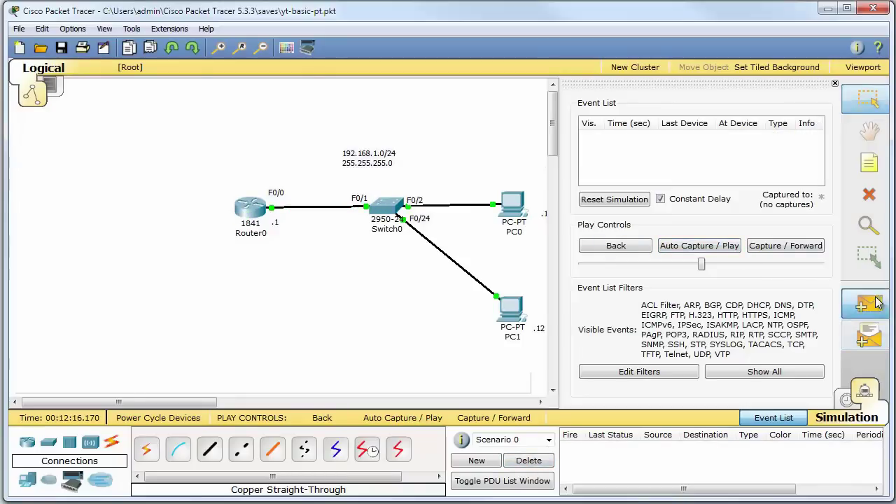
{"action": "left_click", "coordinate": [511, 309]}
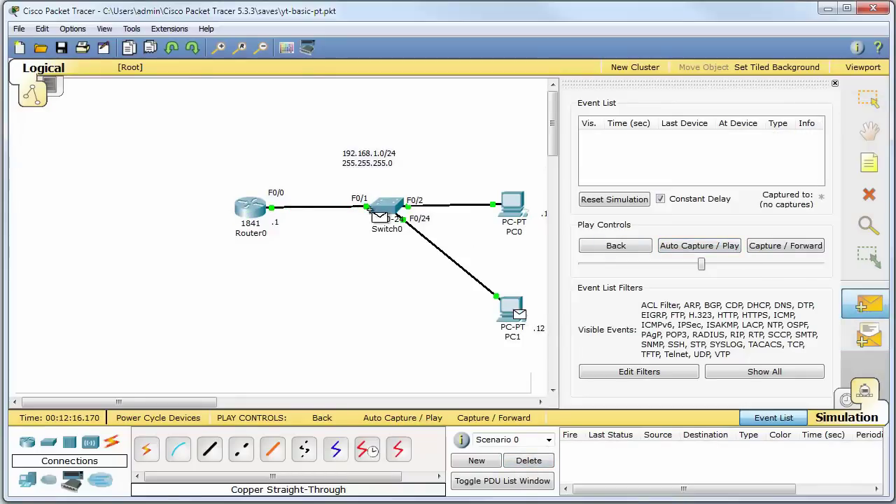
{"action": "left_click", "coordinate": [241, 202]}
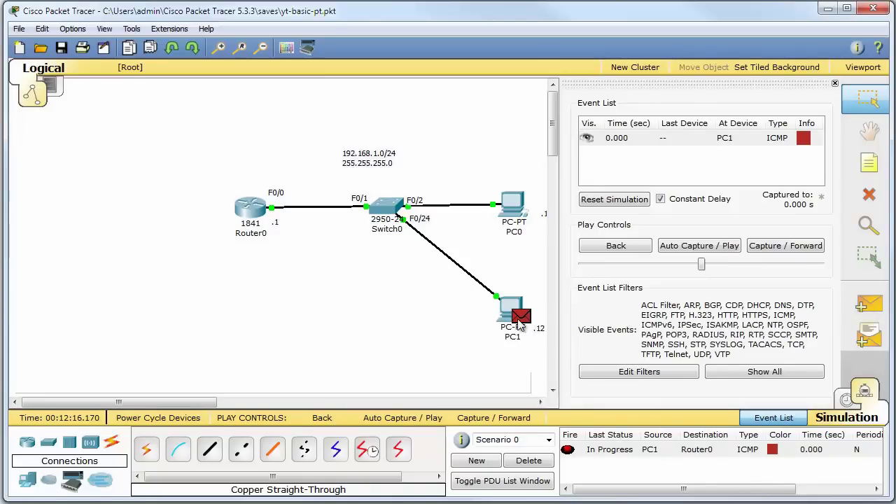
In PC0's Command Prompt, list the ARP table with arp -a and request arp help
{"action": "left_click", "coordinate": [513, 204]}
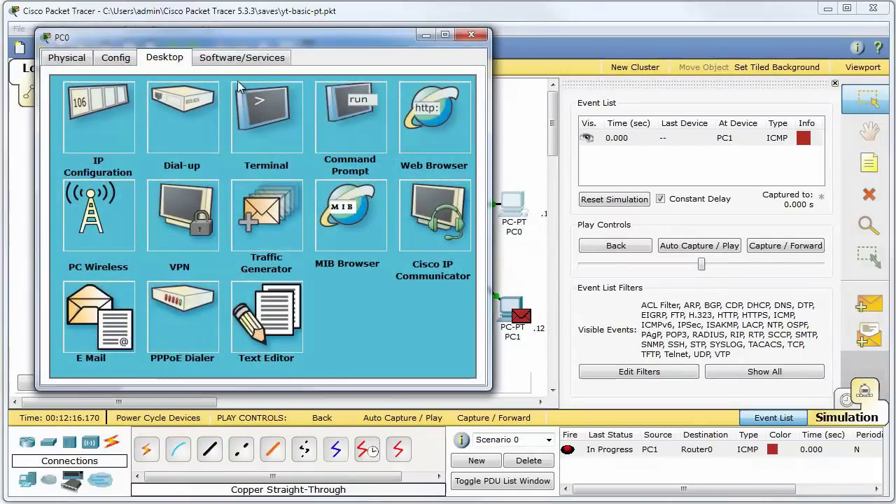
{"action": "left_click", "coordinate": [347, 112]}
{"action": "left_click_drag", "start_coordinate": [329, 43], "coordinate": [530, 68]}
{"action": "type", "text": "arp -a"}
{"action": "key", "text": "Return"}
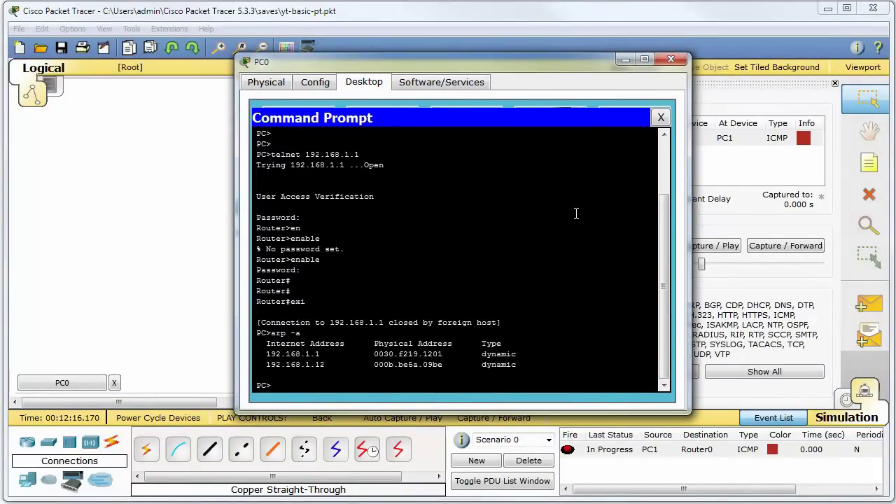
{"action": "key", "text": "Up"}
{"action": "key", "text": "Return"}
{"action": "key", "text": "Up"}
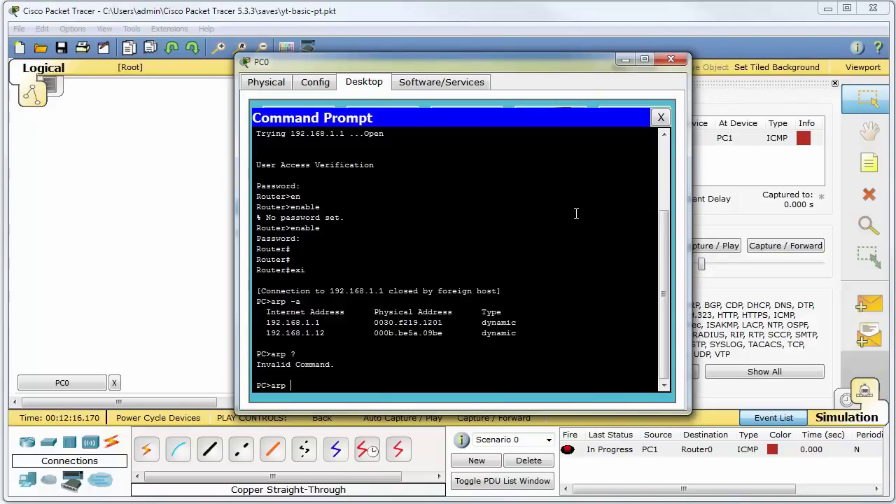
{"action": "type", "text": "?"}
{"action": "key", "text": "Return"}
Run arp to show its usage, then clear PC0's ARP table with arp -d
{"action": "type", "text": "arp"}
{"action": "key", "text": "Return"}
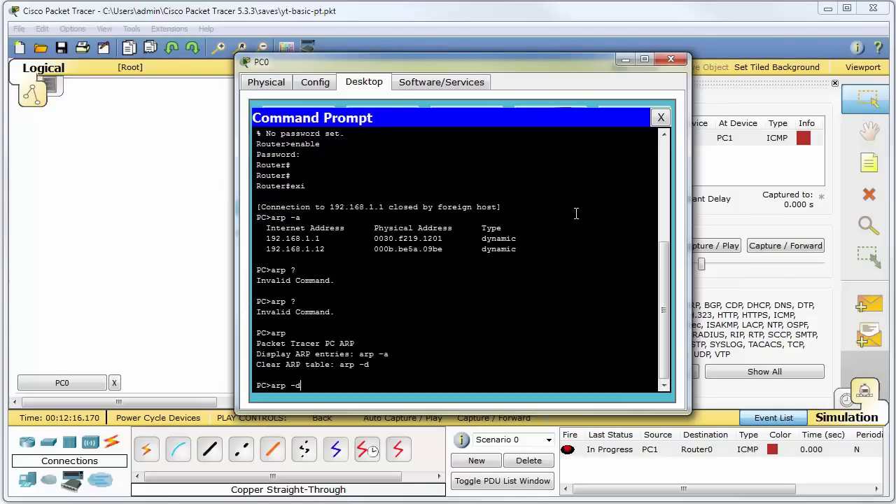
{"action": "type", "text": "arp -d"}
{"action": "key", "text": "Return"}
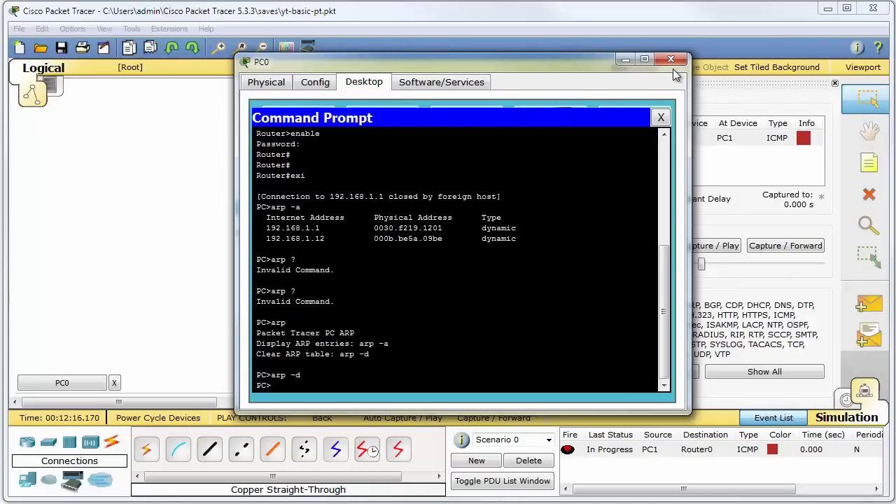
{"action": "left_click", "coordinate": [671, 60]}
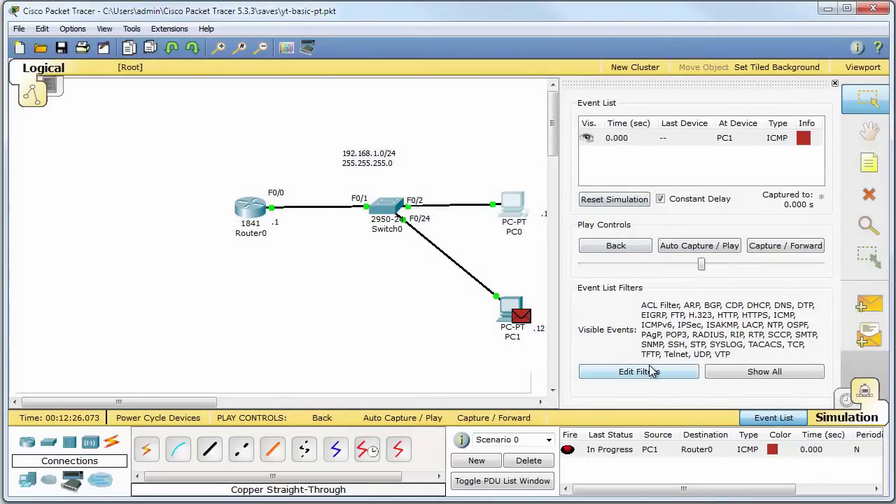
Delete the pending PC1 ping and toggle Realtime then back to Simulation mode
{"action": "left_click", "coordinate": [530, 462]}
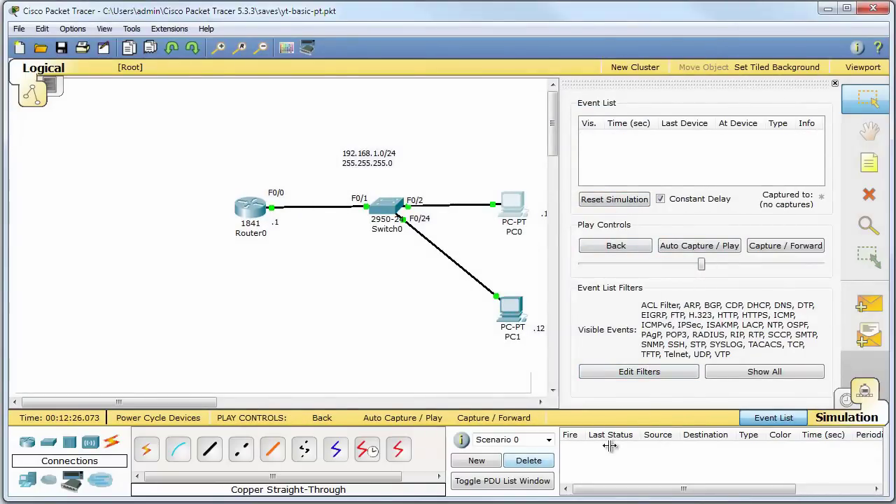
{"action": "left_click", "coordinate": [857, 391]}
{"action": "left_click", "coordinate": [858, 391]}
Queue a simple ping from PC0 to Router0 and inspect its initial ARP broadcast details
{"action": "left_click", "coordinate": [867, 305]}
{"action": "left_click", "coordinate": [512, 204]}
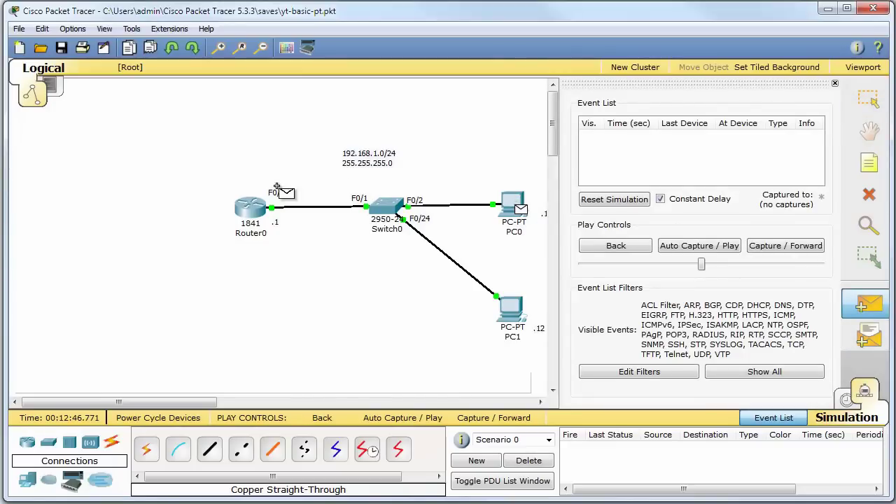
{"action": "left_click", "coordinate": [252, 206]}
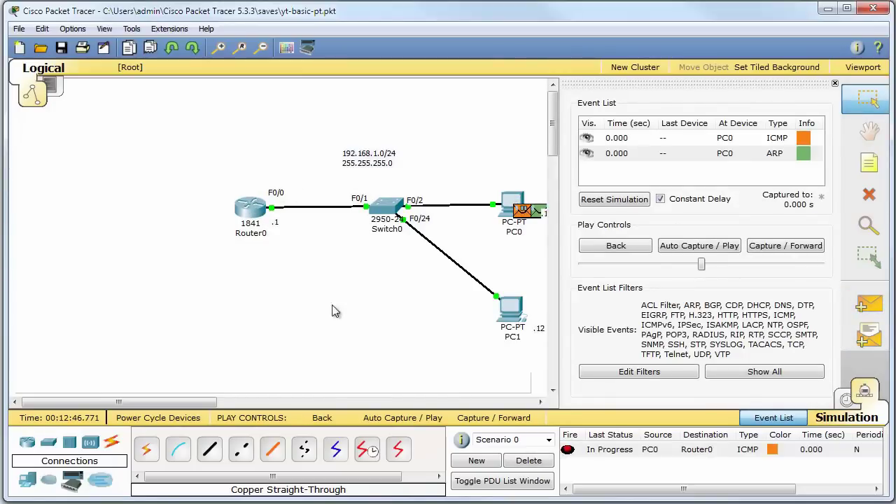
{"action": "left_click", "coordinate": [802, 154]}
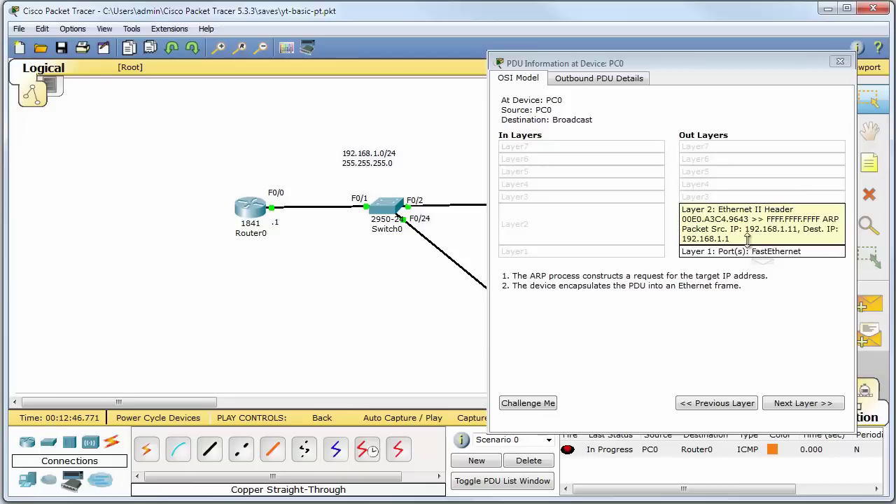
{"action": "left_click", "coordinate": [747, 239]}
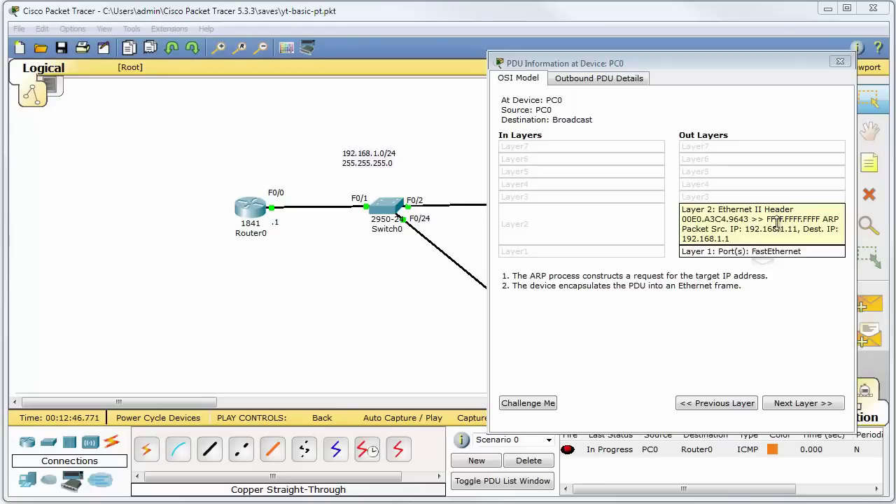
Close the packet details, then play the simulation and pause it
{"action": "left_click", "coordinate": [840, 61]}
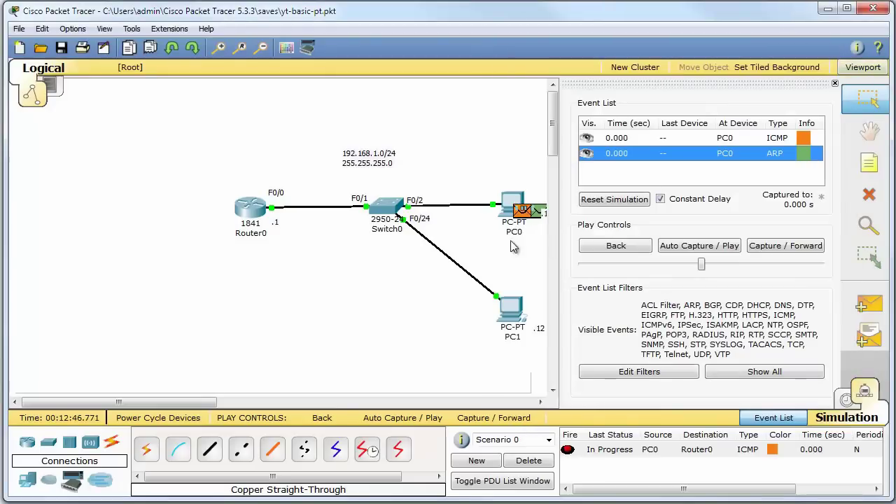
{"action": "mouse_move", "coordinate": [258, 209]}
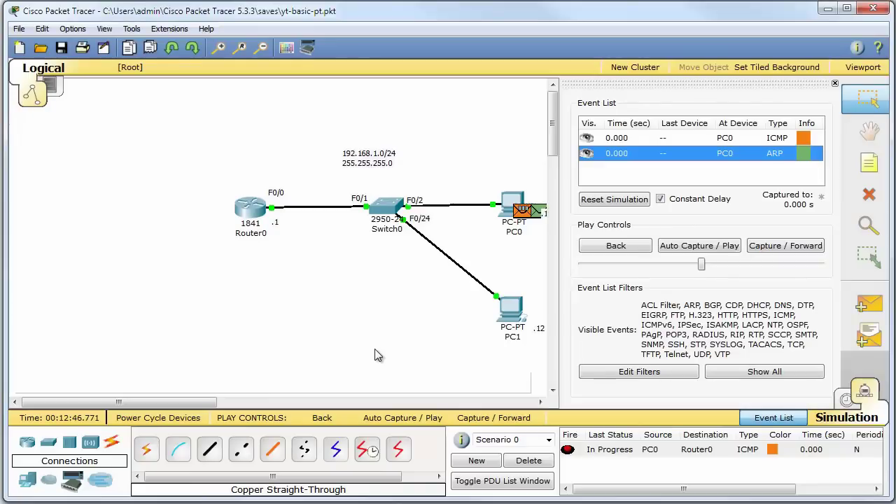
{"action": "left_click", "coordinate": [714, 247]}
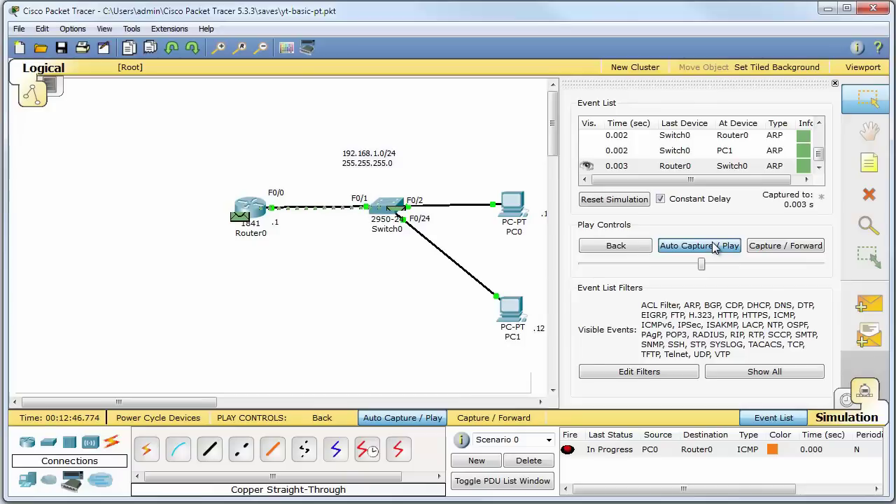
{"action": "left_click", "coordinate": [714, 246]}
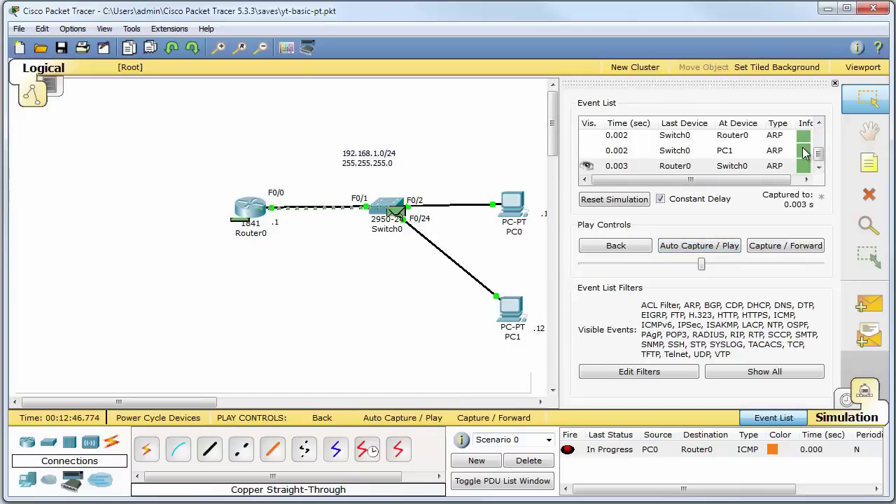
Review the Router0-to-Switch0 ARP reply details, then resume and pause the simulation again
{"action": "left_click", "coordinate": [803, 170]}
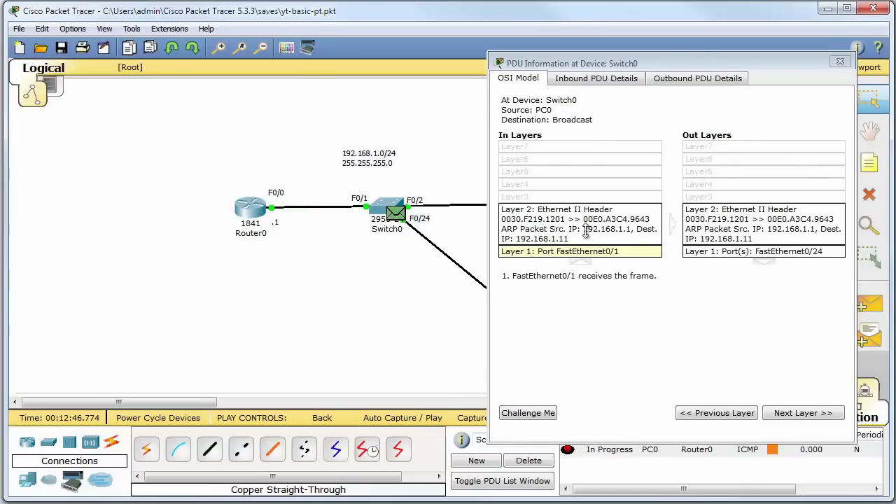
{"action": "left_click", "coordinate": [840, 62]}
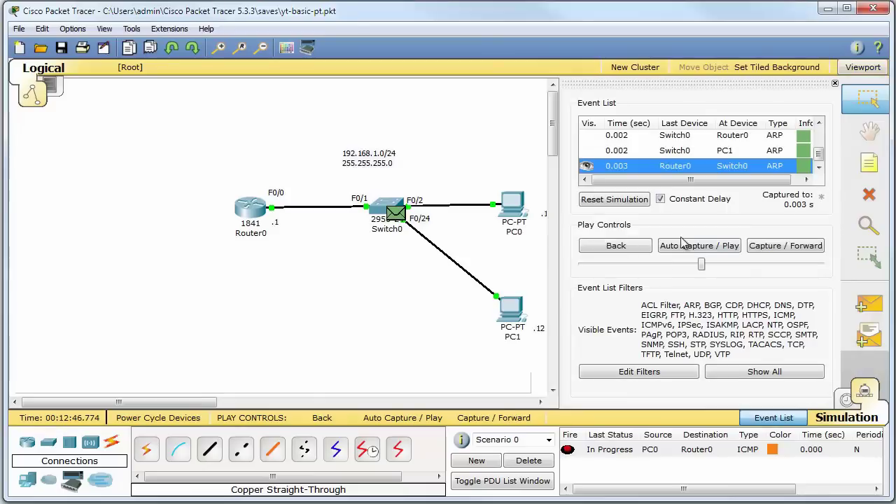
{"action": "left_click", "coordinate": [718, 245]}
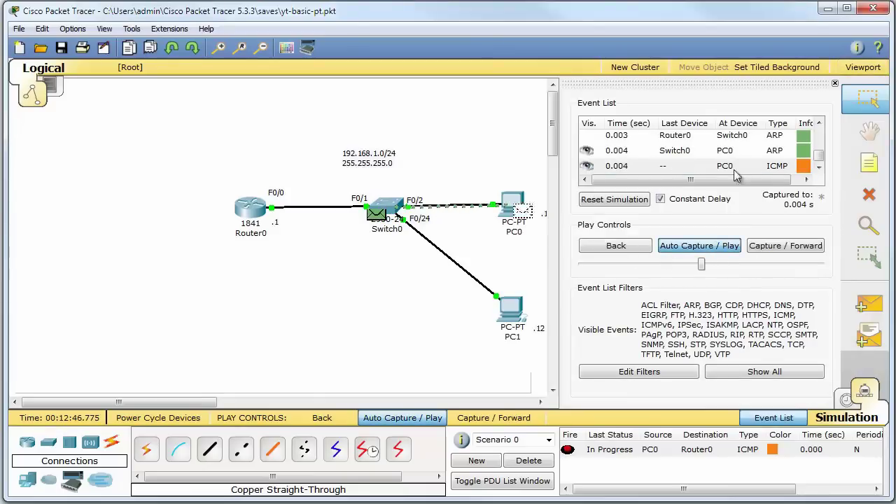
{"action": "left_click", "coordinate": [714, 252]}
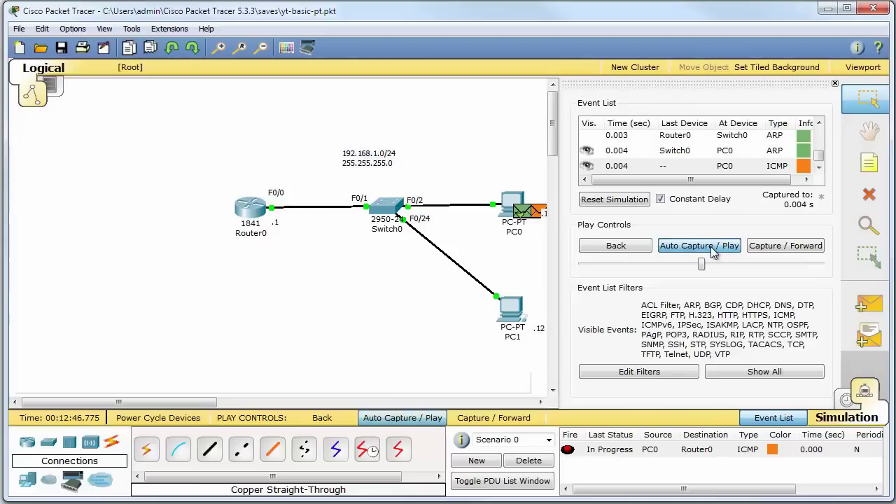